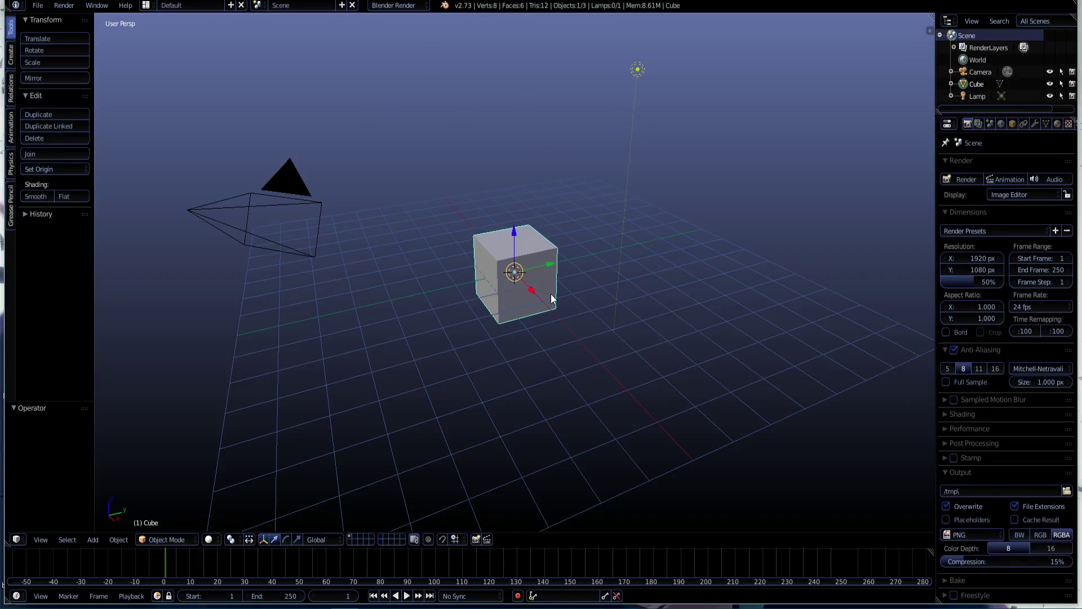
# - Delete all the default objects from the scene: the camera, the cube and the lamp
pyautogui.press('a')
pyautogui.press('a')
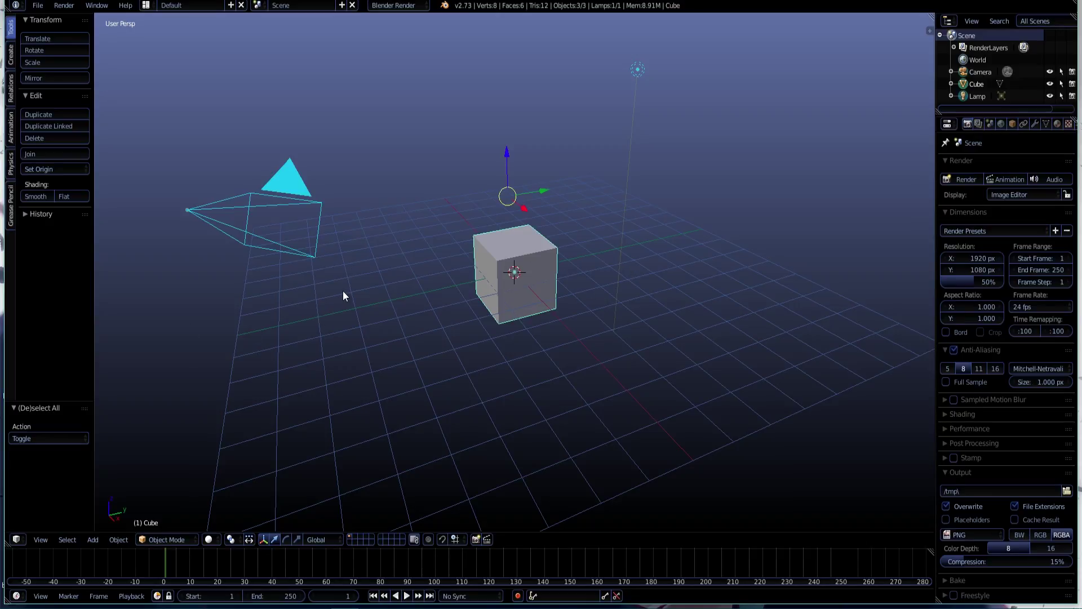
pyautogui.press('x')
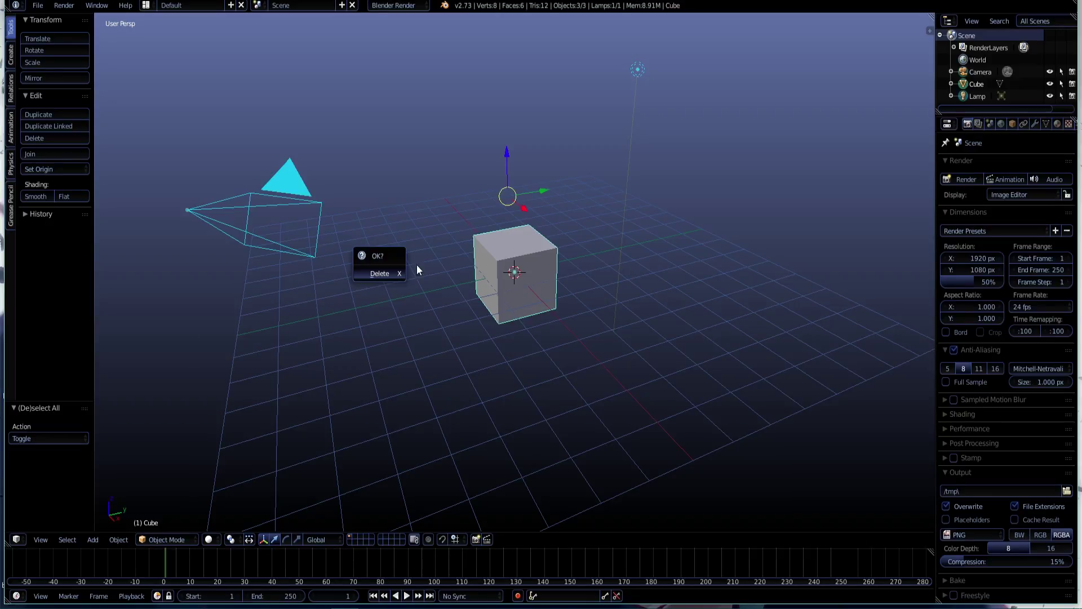
pyautogui.click(379, 274)
pyautogui.scroll(-2, 548, 241)
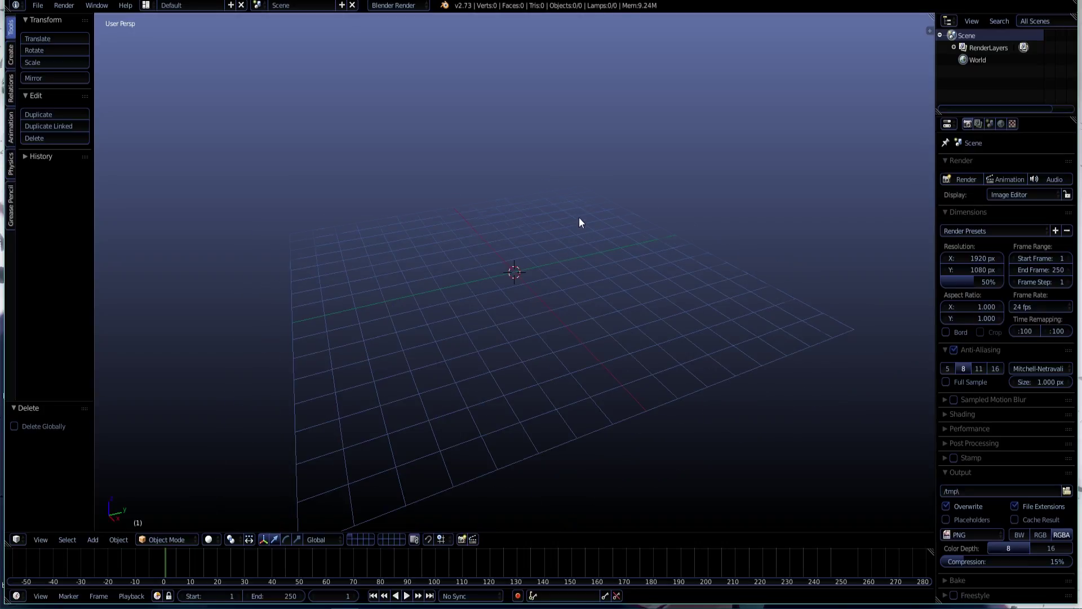
# - Add a plane mesh in the top view and open it in Edit Mode
pyautogui.press('KP_1')
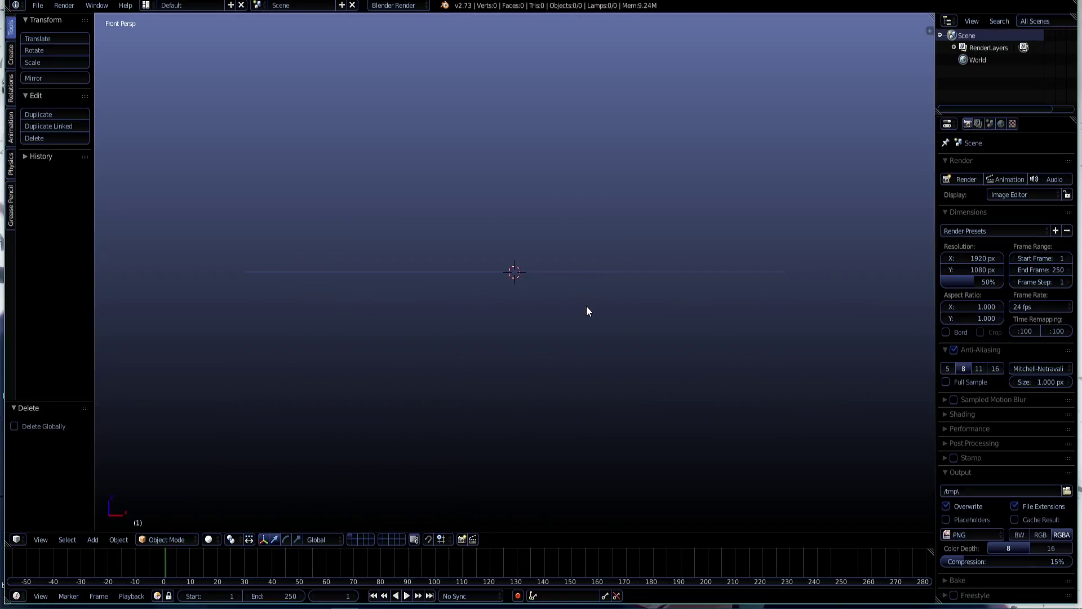
pyautogui.press('KP_7')
pyautogui.hotkey('shift', 'a')
pyautogui.moveTo(545, 271)
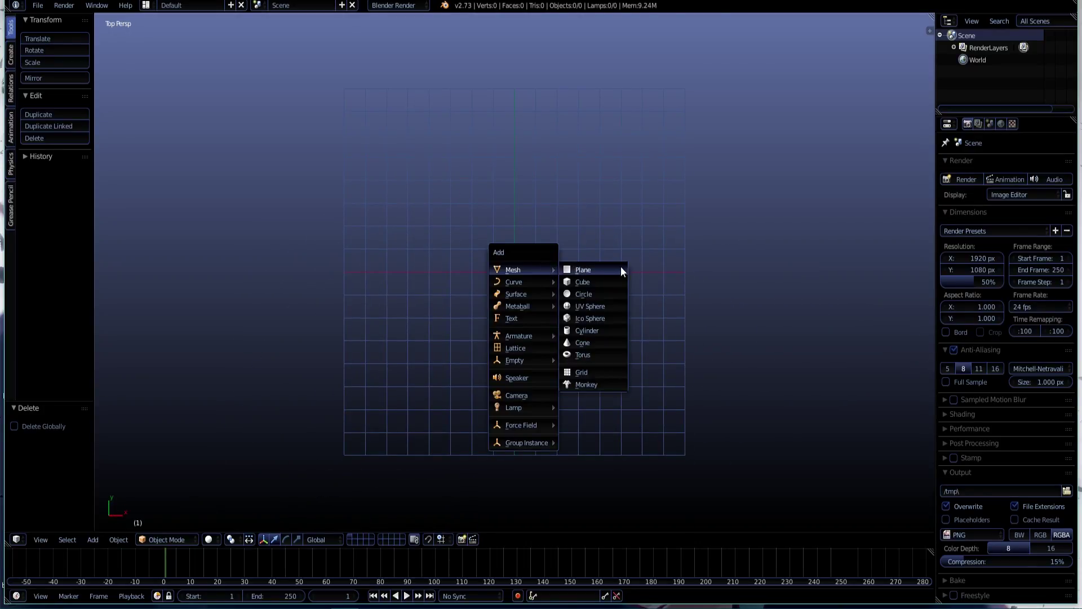
pyautogui.click(620, 269)
pyautogui.press('Tab')
# - Try to reduce the plane to a single vertex by deleting its other three corner vertices
pyautogui.scroll(4, 557, 255)
pyautogui.rightClick(557, 226)
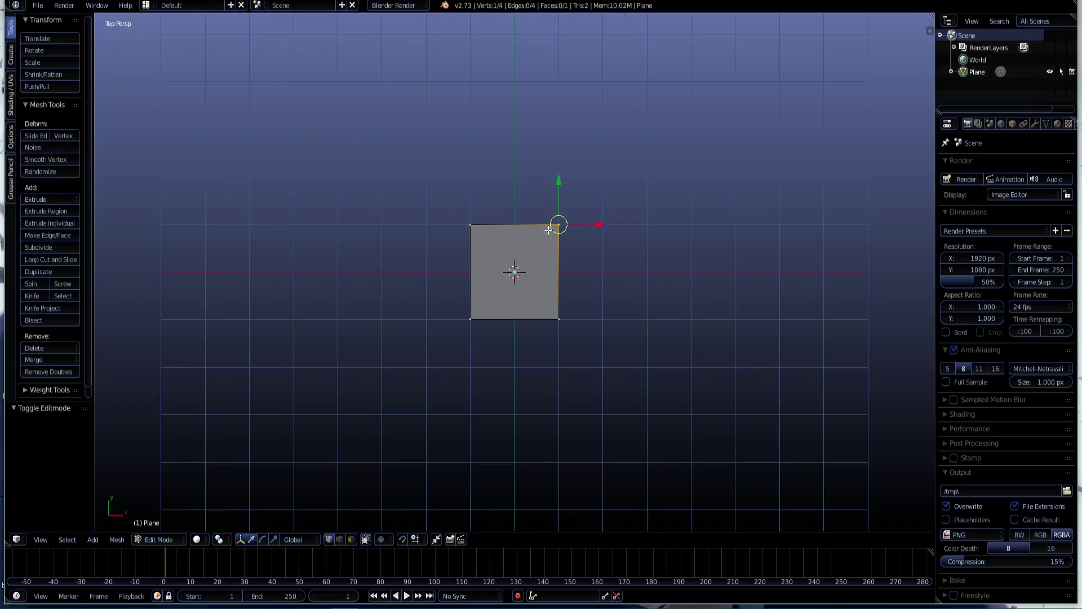
pyautogui.keyDown('shift'); pyautogui.rightClick(473, 225); pyautogui.keyUp('shift')
pyautogui.keyDown('shift'); pyautogui.rightClick(471, 317); pyautogui.keyUp('shift')
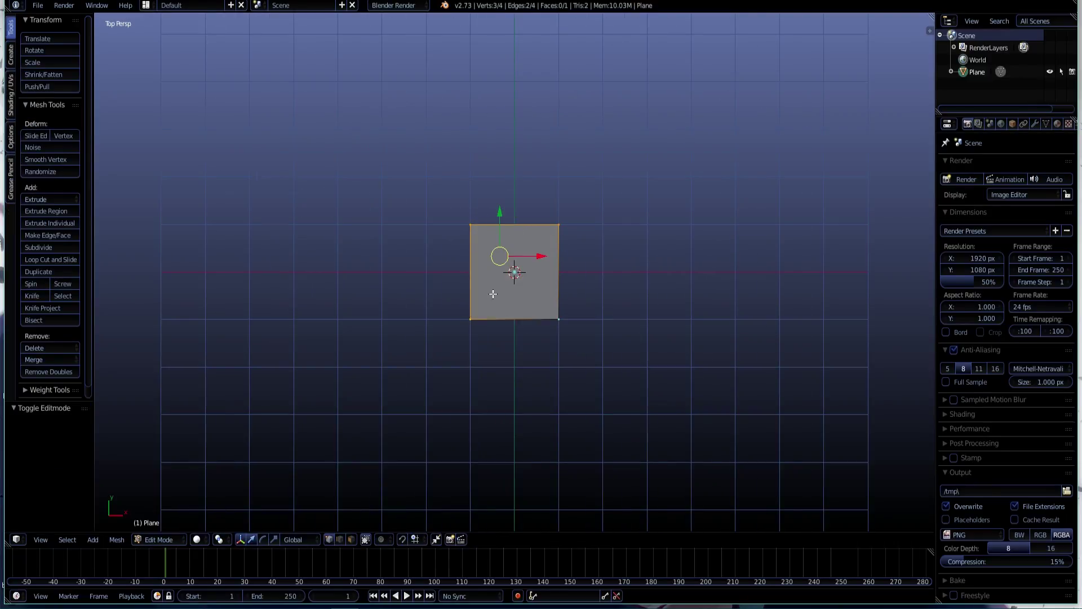
pyautogui.press('x')
pyautogui.click(492, 293)
pyautogui.scroll(-1, 575, 319)
pyautogui.rightClick(553, 312)
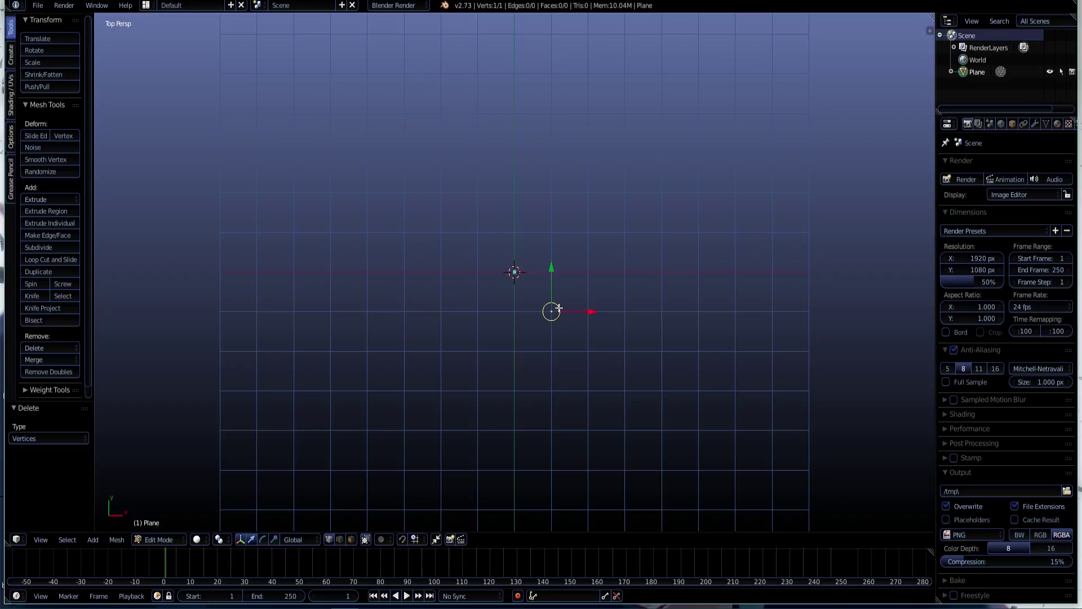
# - Show the transform properties sidebar and undo the vertex deletion on the plane
pyautogui.press('n')
pyautogui.scroll(1, 639, 278)
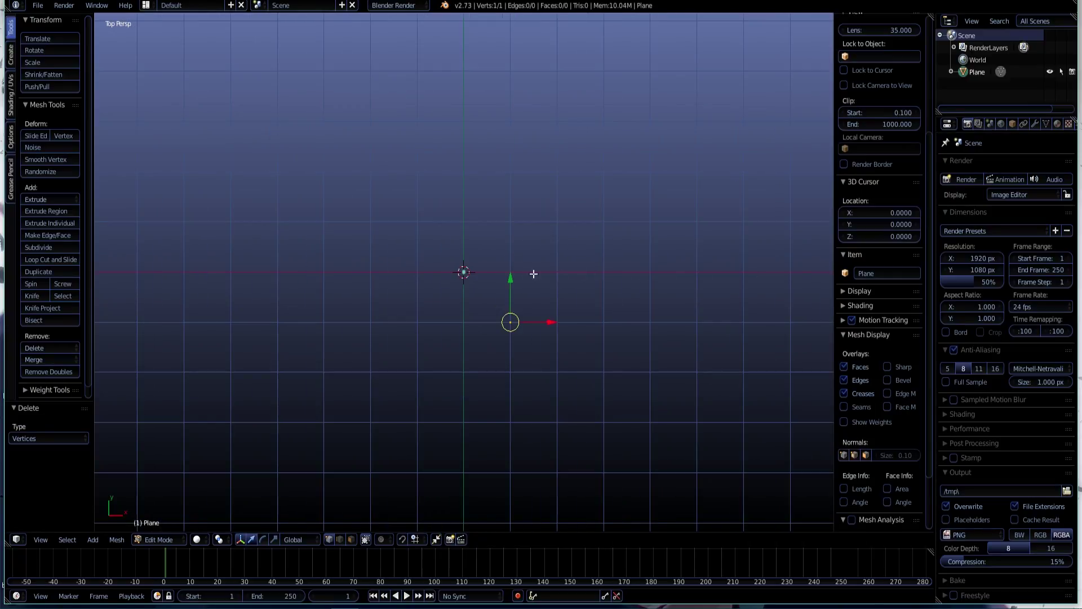
pyautogui.hotkey('shift', 'a')
pyautogui.hotkey('ctrl', 'z')
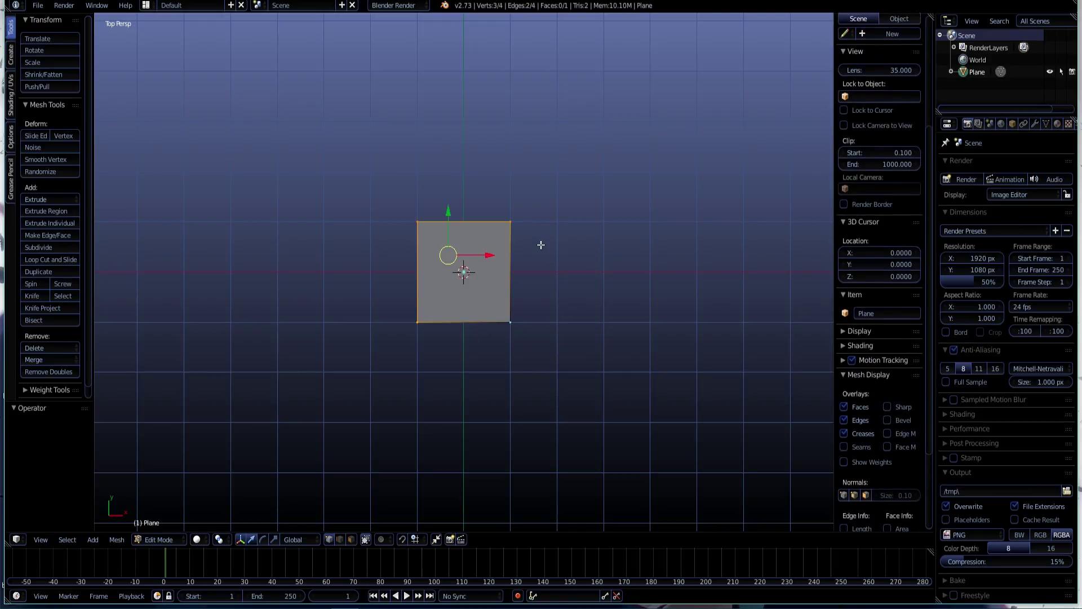
# - Delete three of the plane's corner vertices, keeping only the one at X 1, Y -1
pyautogui.press('Tab')
pyautogui.press('Tab')
pyautogui.rightClick(510, 222)
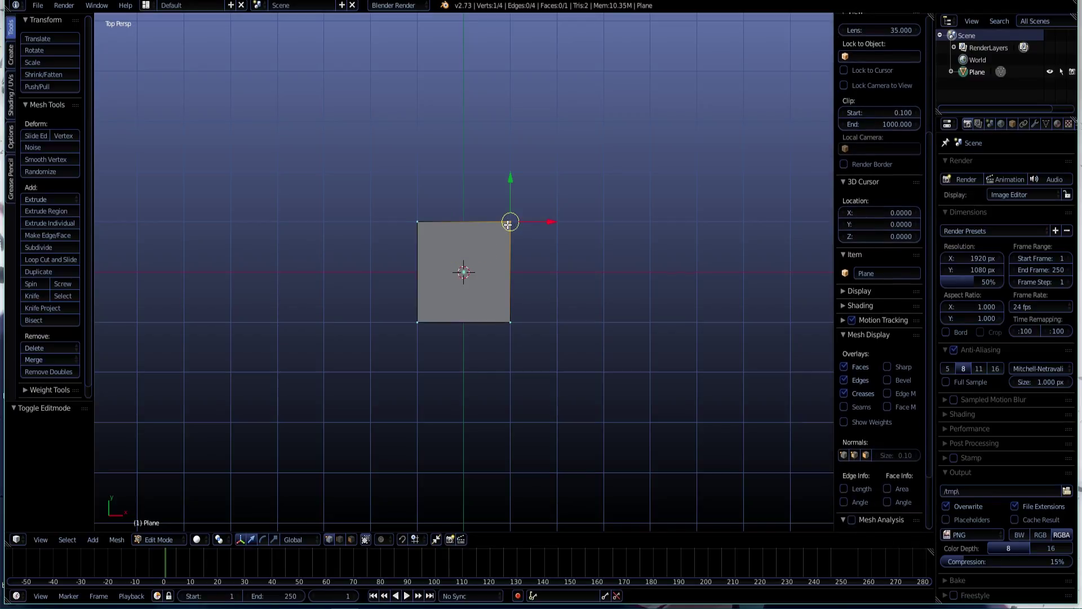
pyautogui.keyDown('shift'); pyautogui.rightClick(417, 222); pyautogui.keyUp('shift')
pyautogui.keyDown('shift'); pyautogui.rightClick(418, 321); pyautogui.keyUp('shift')
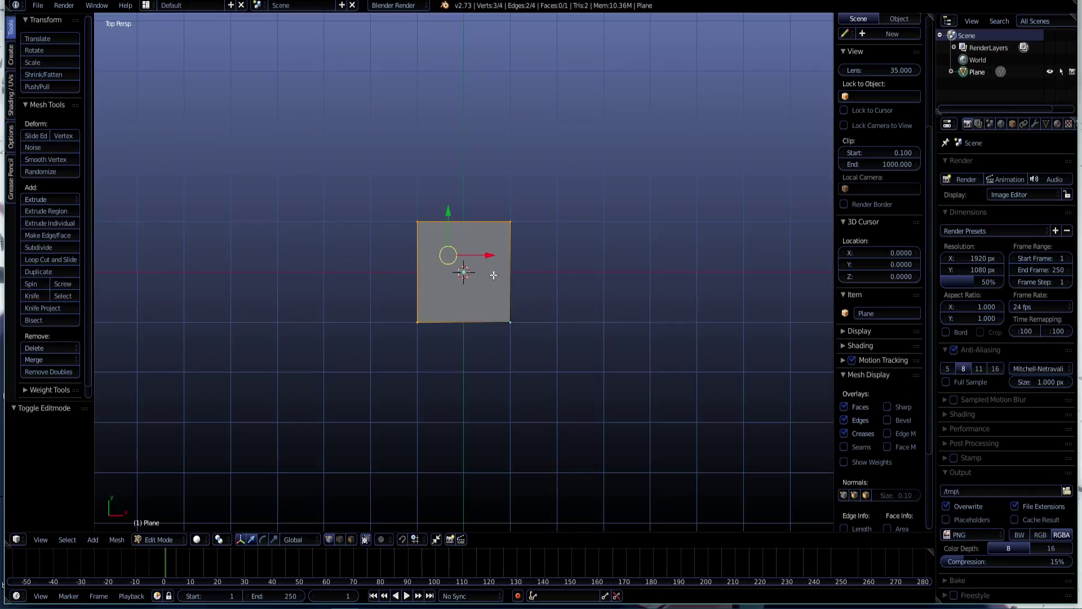
pyautogui.press('x')
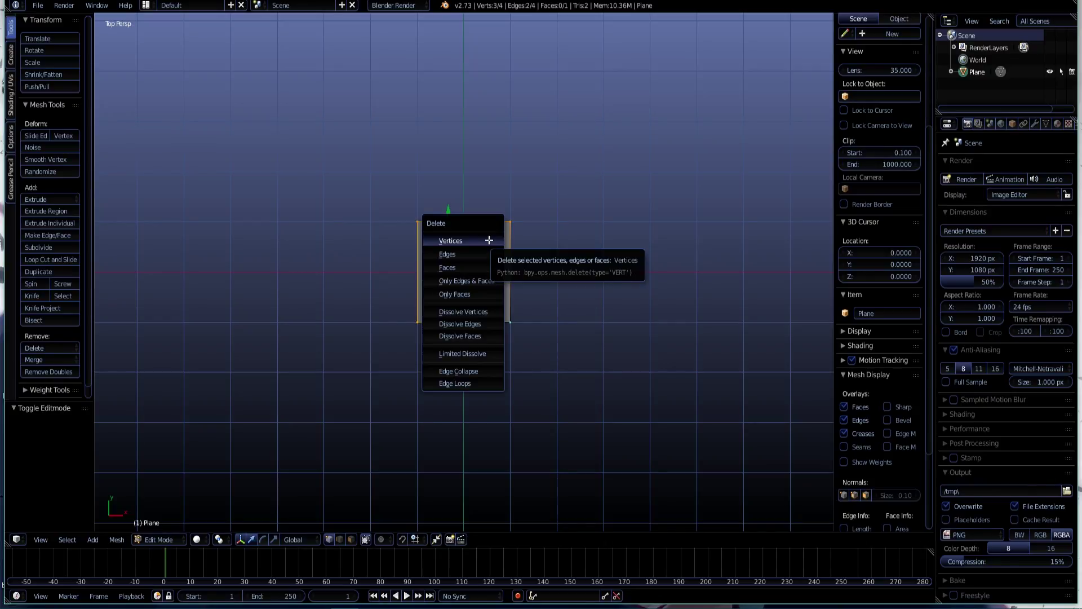
pyautogui.click(488, 240)
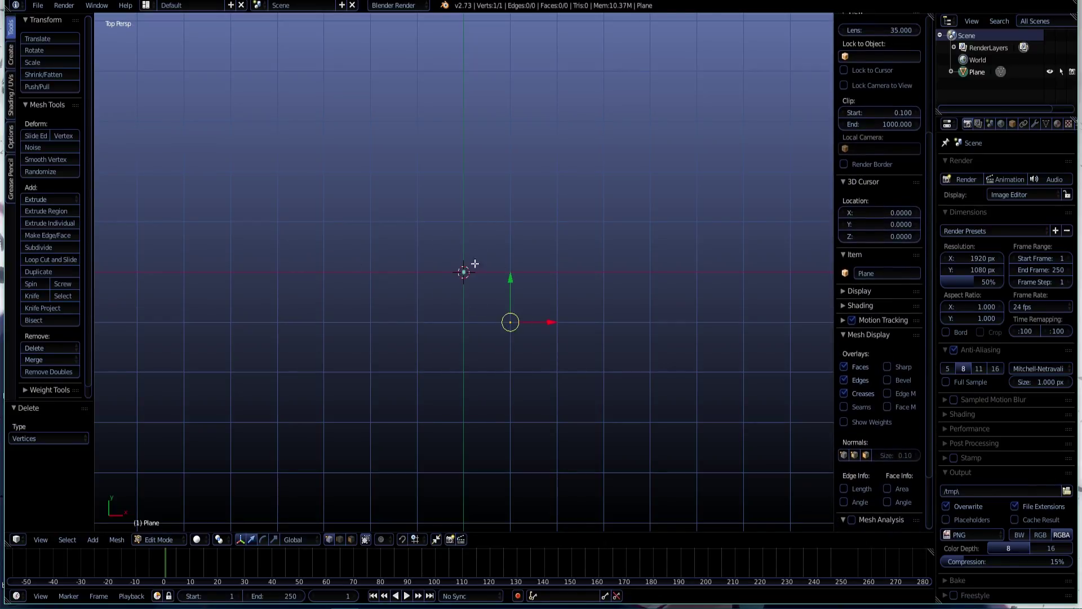
# - Move the remaining vertex to the origin by setting its X and Y coordinates to 0
pyautogui.press('n')
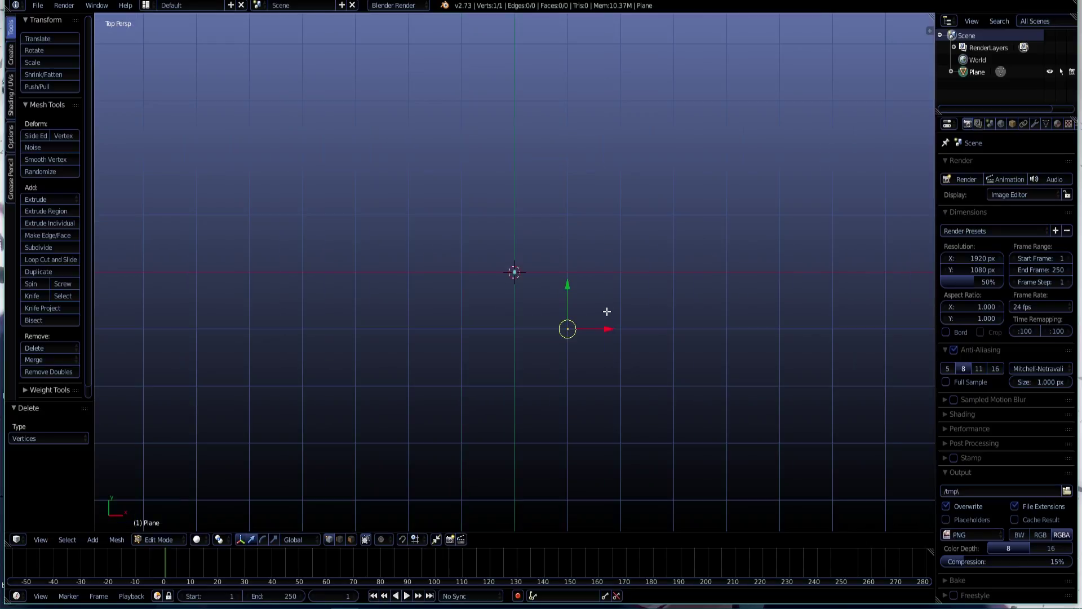
pyautogui.press('n')
pyautogui.scroll(6, 851, 160)
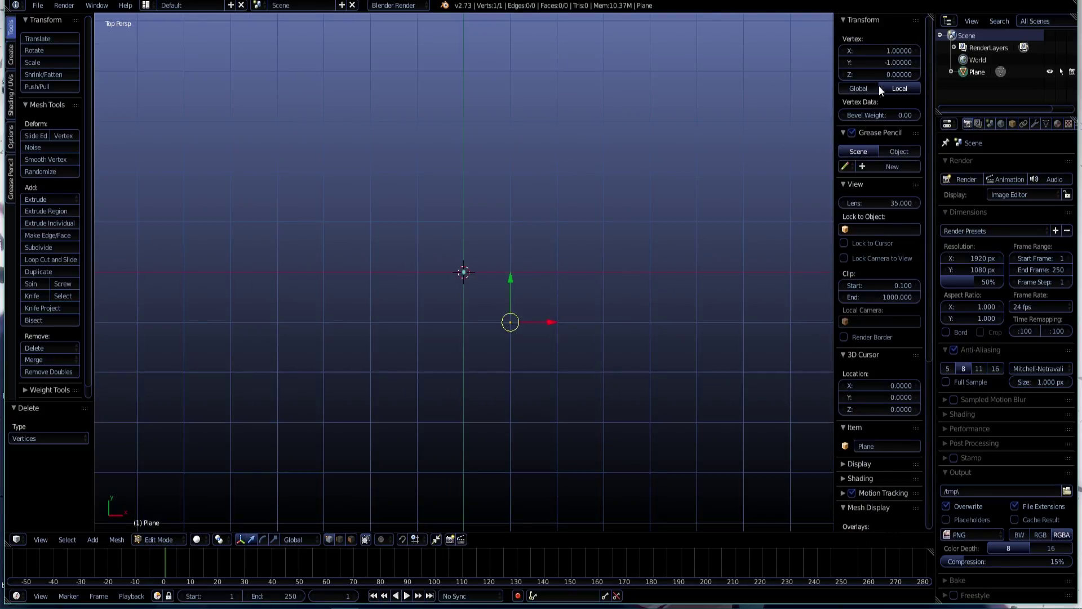
pyautogui.click(902, 50)
pyautogui.write('1.0')
pyautogui.press('BackSpace')
pyautogui.press('BackSpace')
pyautogui.press('BackSpace')
pyautogui.write('0')
pyautogui.press('Return')
pyautogui.click(892, 63)
pyautogui.write('0')
pyautogui.press('Return')
# - Set the viewport to the front orthographic view, centred around the vertex
pyautogui.press('KP_1')
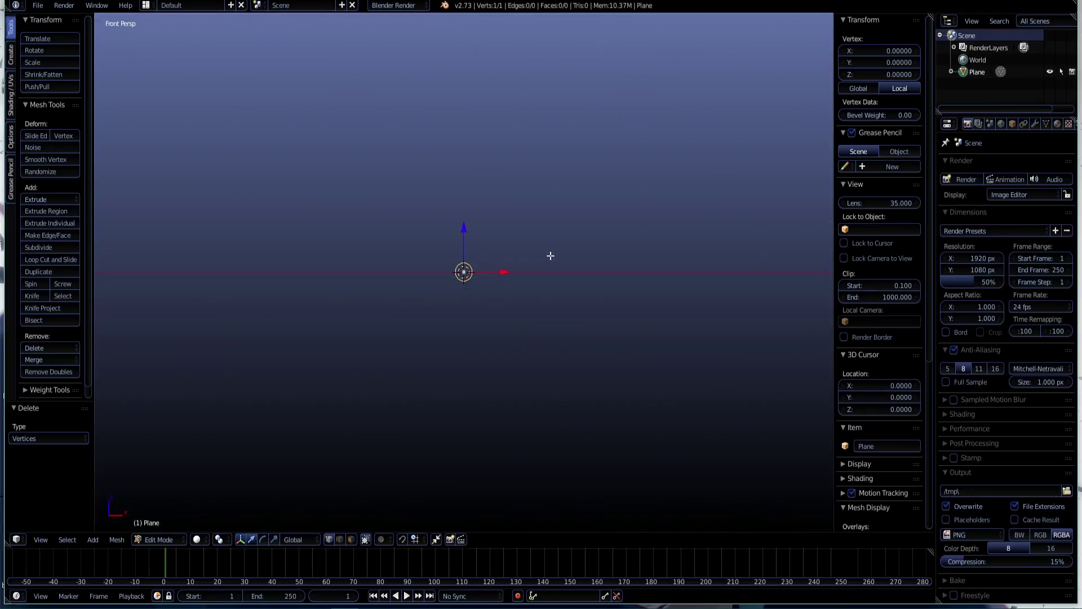
pyautogui.press('KP_5')
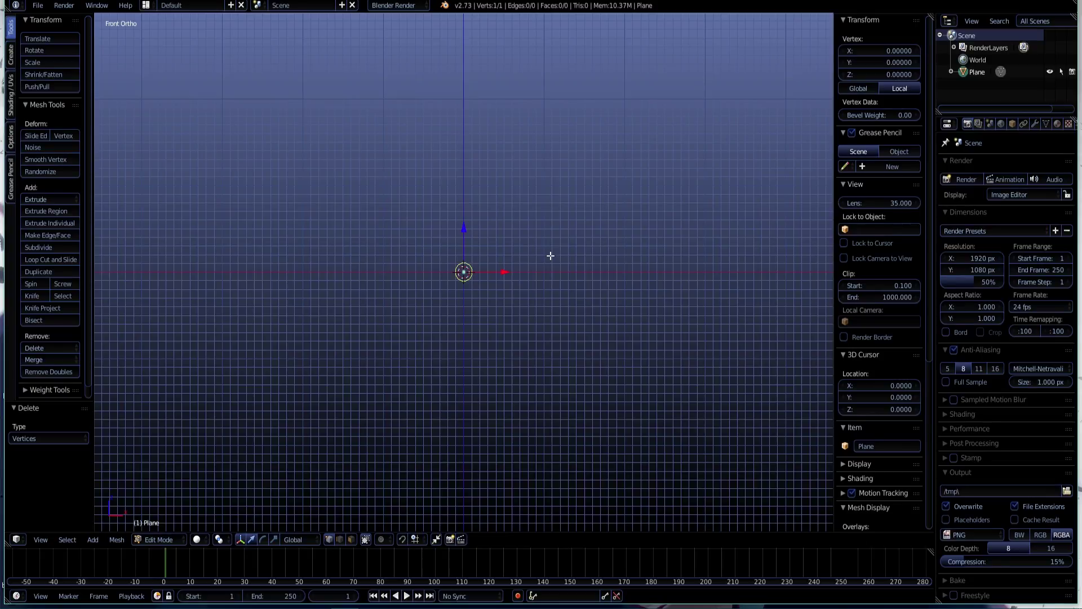
pyautogui.press('KP_5')
pyautogui.press('KP_5')
pyautogui.press('KP_3')
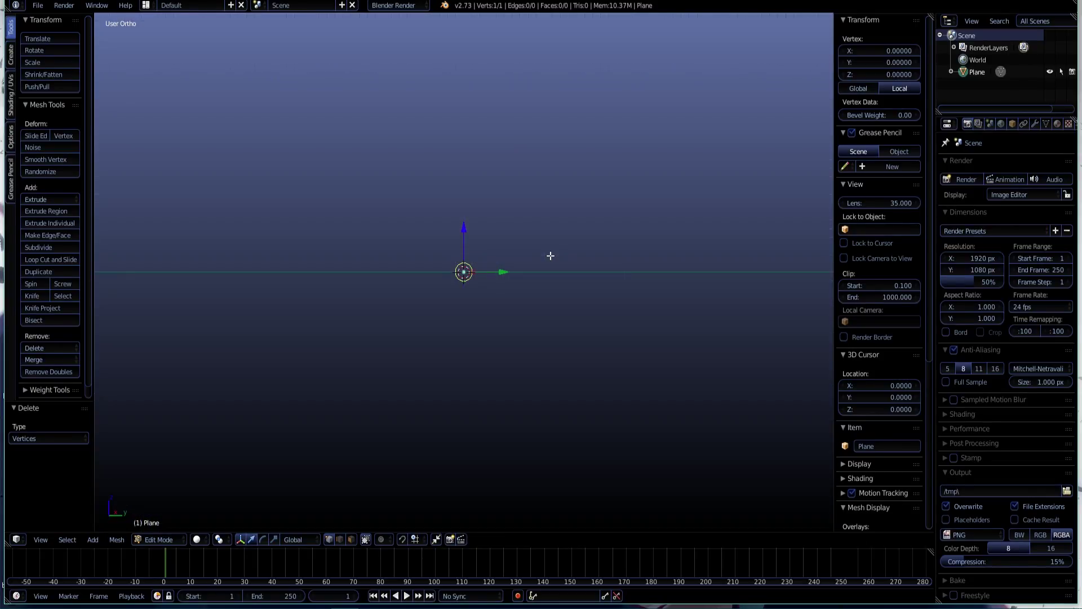
pyautogui.press('KP_1')
pyautogui.press('KP_3')
pyautogui.press('KP_5')
pyautogui.press('KP_1')
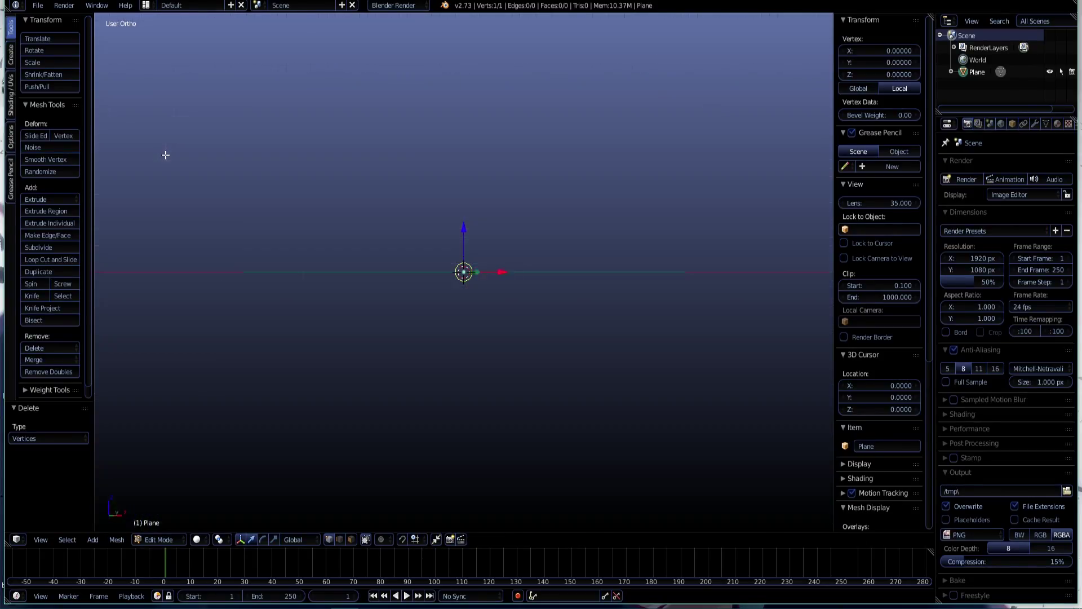
pyautogui.scroll(3, 541, 266)
pyautogui.keyDown('shift'); pyautogui.moveTo(548, 279); pyautogui.dragTo(586, 326, button='middle'); pyautogui.keyUp('shift')
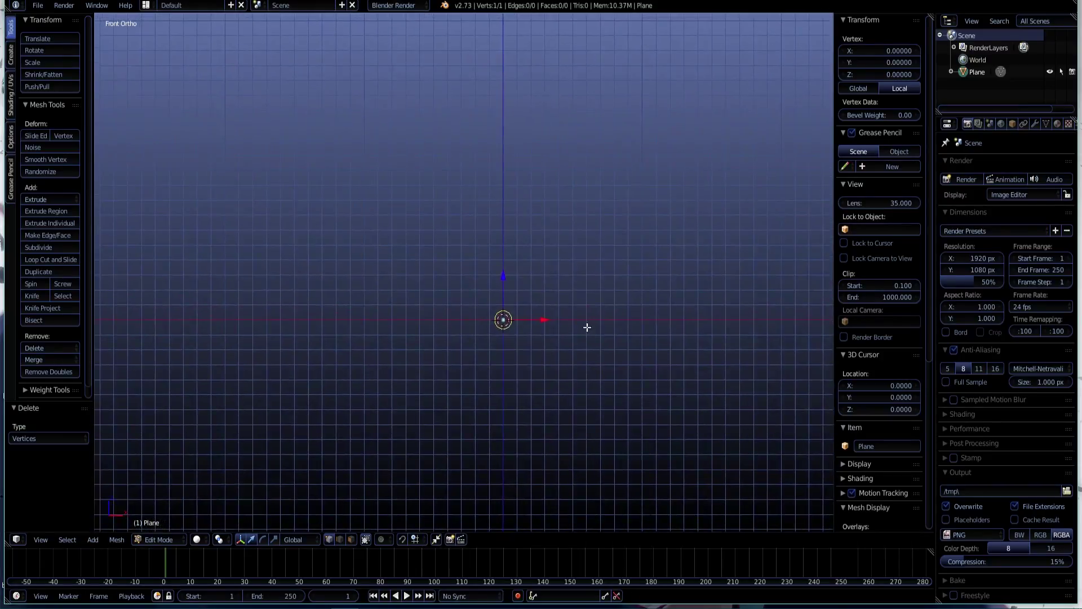
pyautogui.scroll(4, 589, 333)
pyautogui.keyDown('shift'); pyautogui.moveTo(602, 377); pyautogui.dragTo(561, 273, button='middle'); pyautogui.keyUp('shift')
pyautogui.scroll(-3, 245, 184)
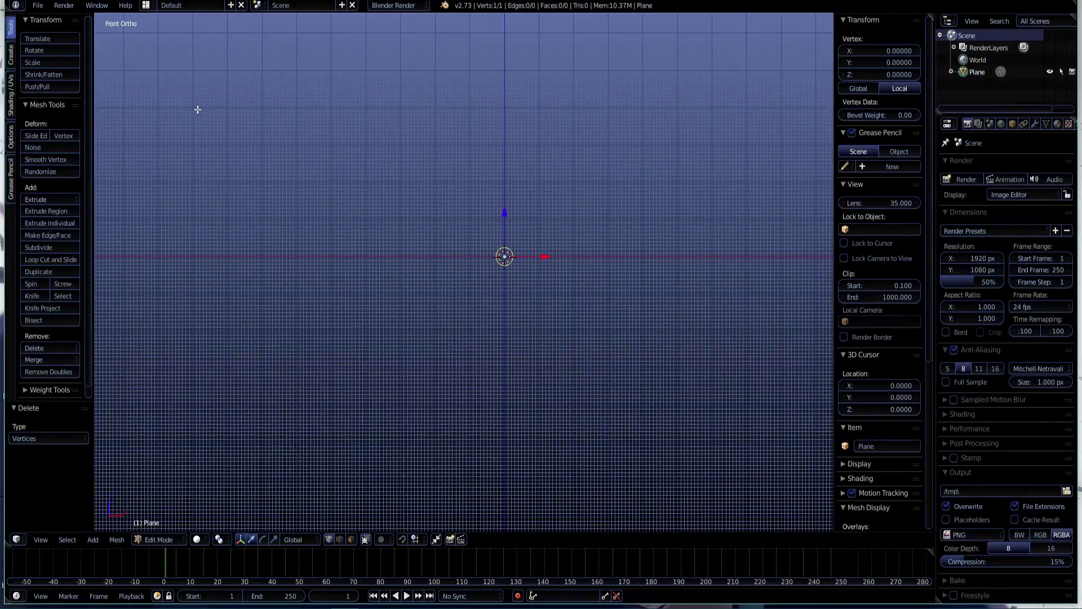
# - Look at the vertex in an orbited perspective view and return to the front orthographic view
pyautogui.press('KP_5')
pyautogui.moveTo(480, 227); pyautogui.dragTo(510, 213, button='middle')
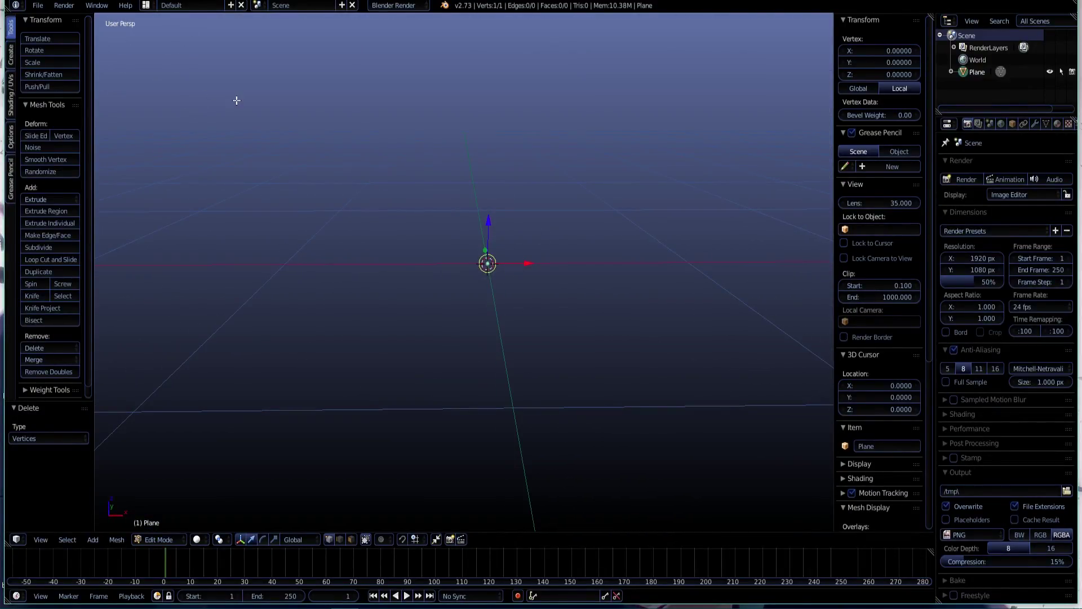
pyautogui.press('KP_1')
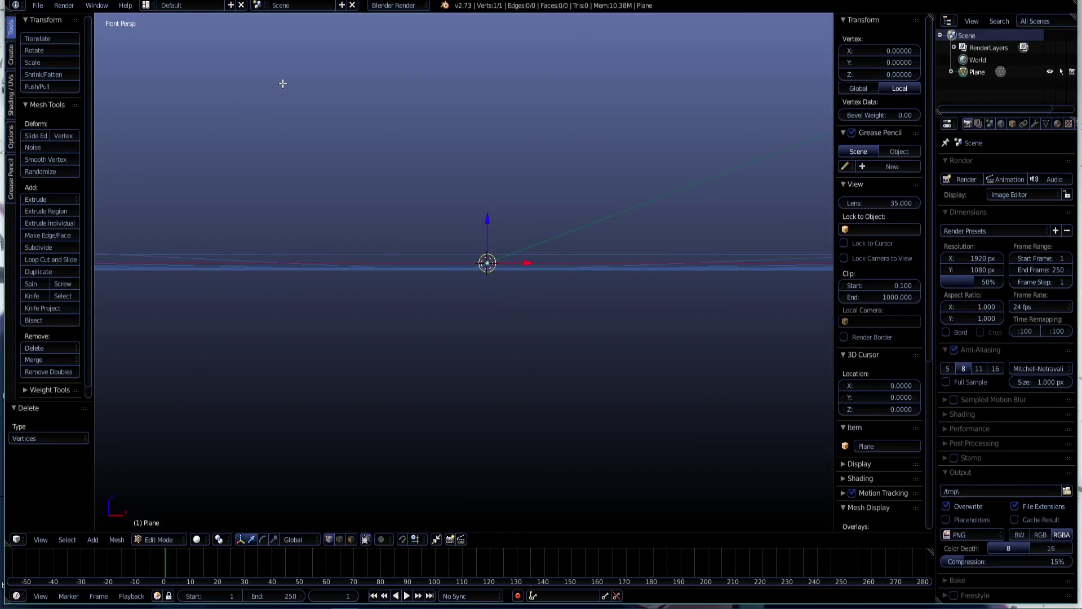
pyautogui.press('KP_5')
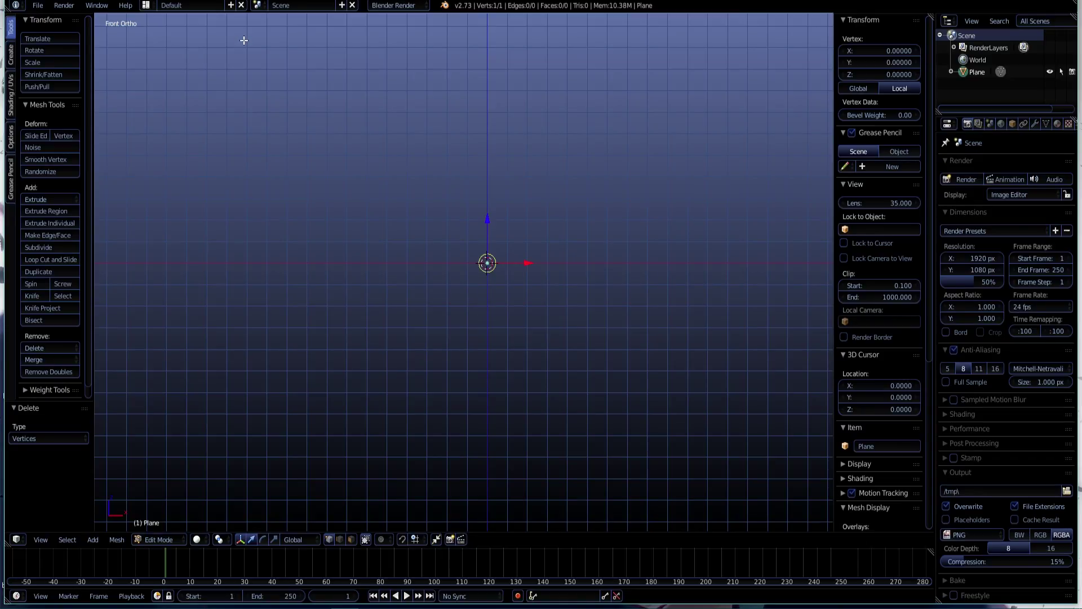
# - Extrude the origin vertex about 0.139 along negative X to start the flat base of the profile
pyautogui.keyDown('shift'); pyautogui.moveTo(569, 240); pyautogui.dragTo(567, 222, button='middle'); pyautogui.keyUp('shift')
pyautogui.scroll(6, 574, 213)
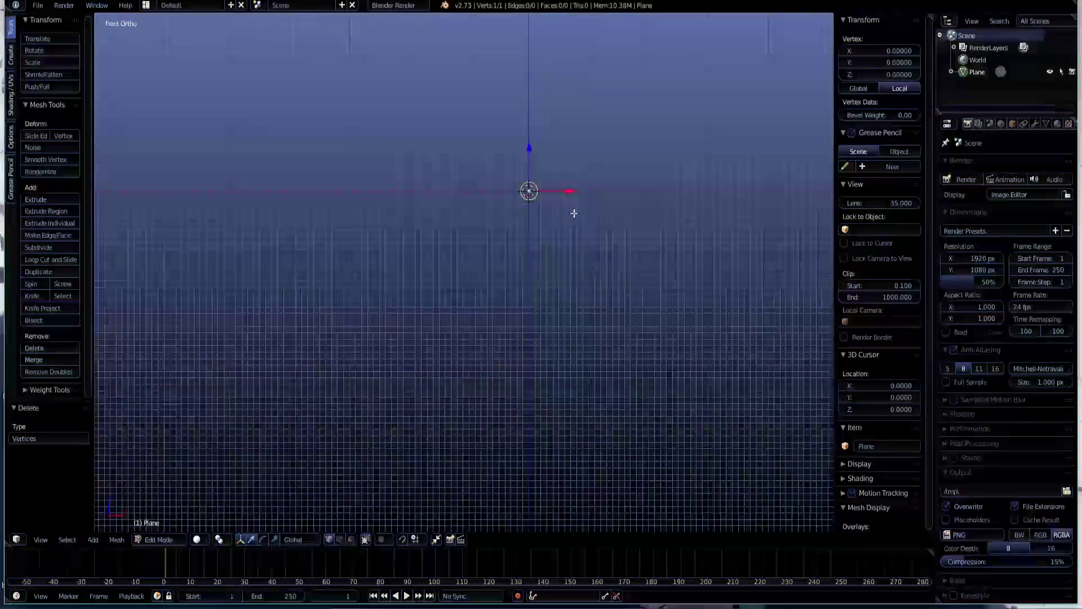
pyautogui.press('e')
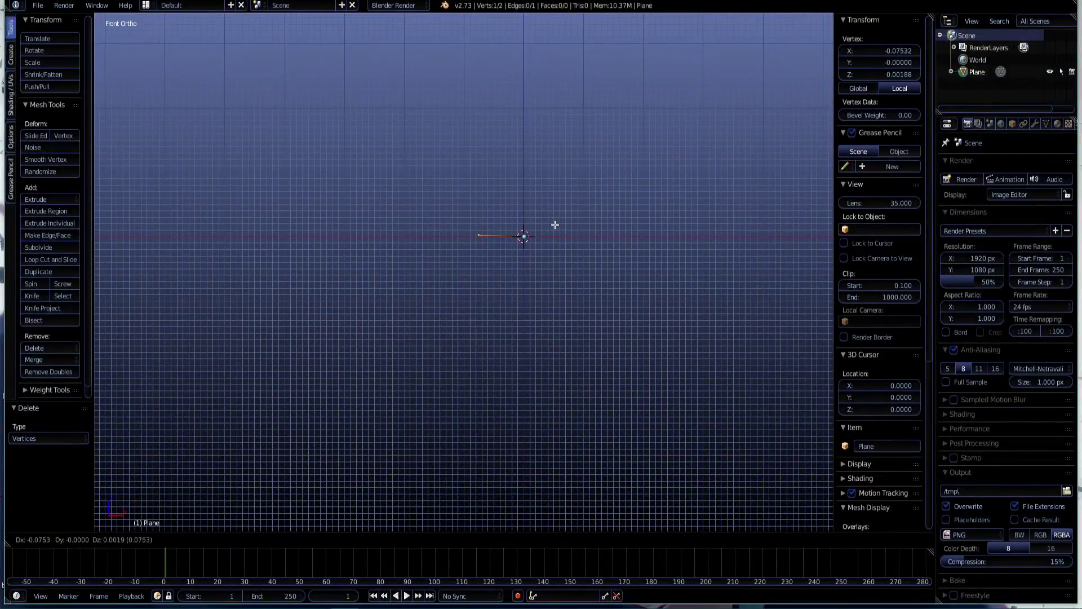
pyautogui.click(517, 227)
# - Extrude four short segments that round the base corner upward, plus a straight side wall rising to about Z 0.30
pyautogui.press('e')
pyautogui.click(503, 225)
pyautogui.press('e')
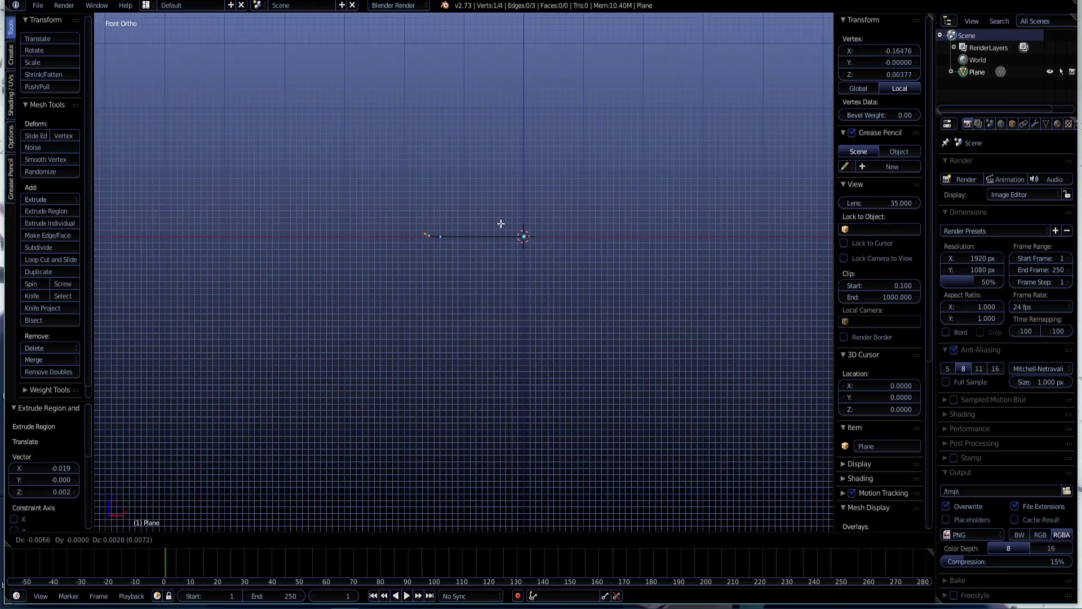
pyautogui.click(500, 224)
pyautogui.press('e')
pyautogui.click(492, 214)
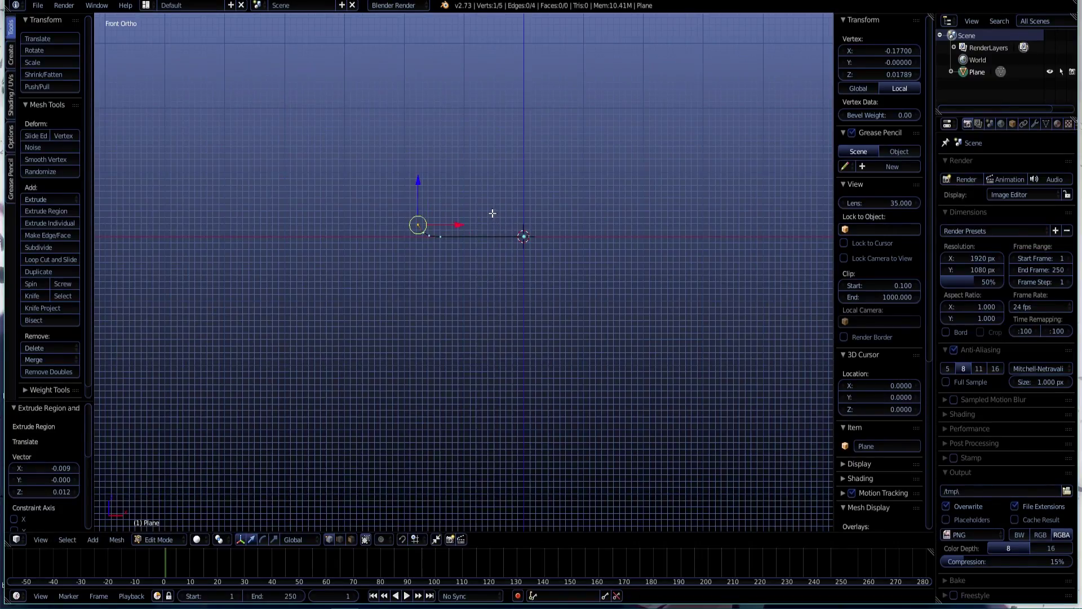
pyautogui.press('e')
pyautogui.click(486, 202)
pyautogui.press('e')
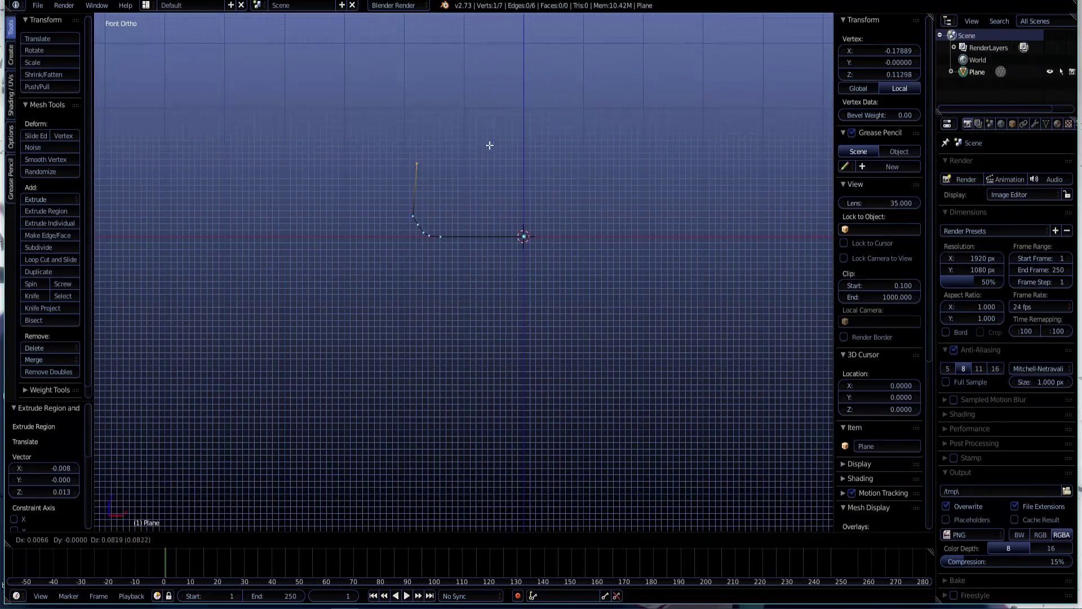
pyautogui.click(486, 21)
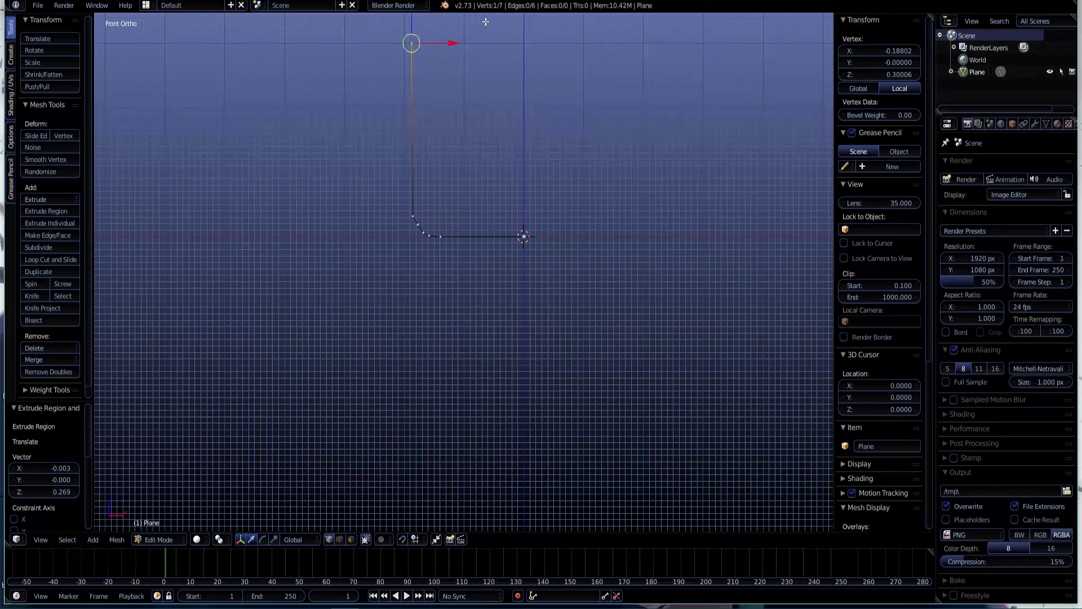
# - Extrude three short segments inward from the wall's upper end to form a curved shoulder
pyautogui.scroll(-4, 486, 24)
pyautogui.keyDown('shift'); pyautogui.moveTo(523, 111); pyautogui.dragTo(546, 186, button='middle'); pyautogui.keyUp('shift')
pyautogui.scroll(3, 555, 206)
pyautogui.scroll(3, 548, 154)
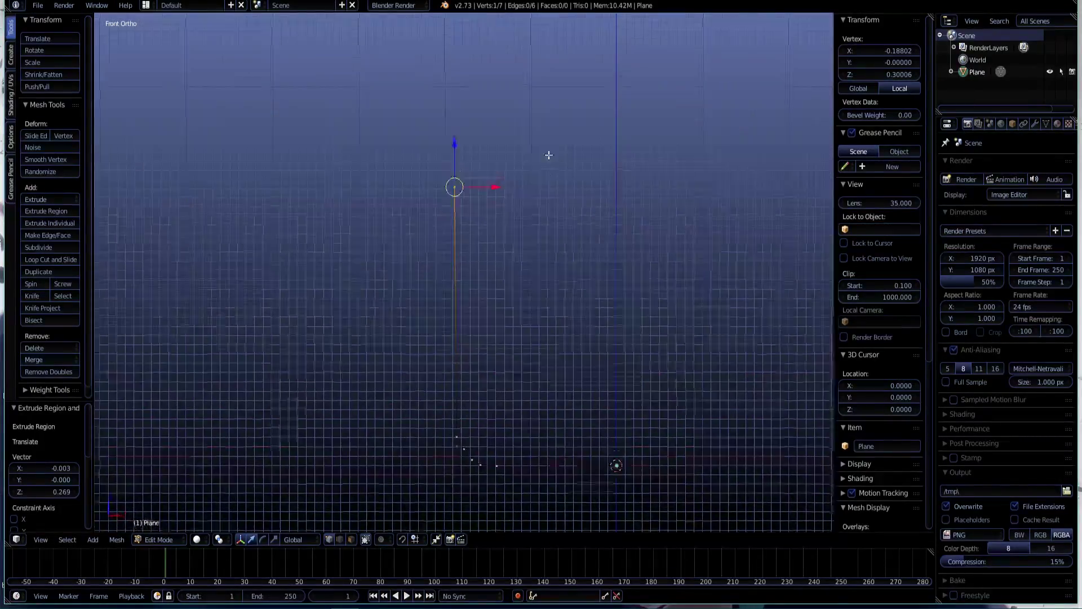
pyautogui.press('e')
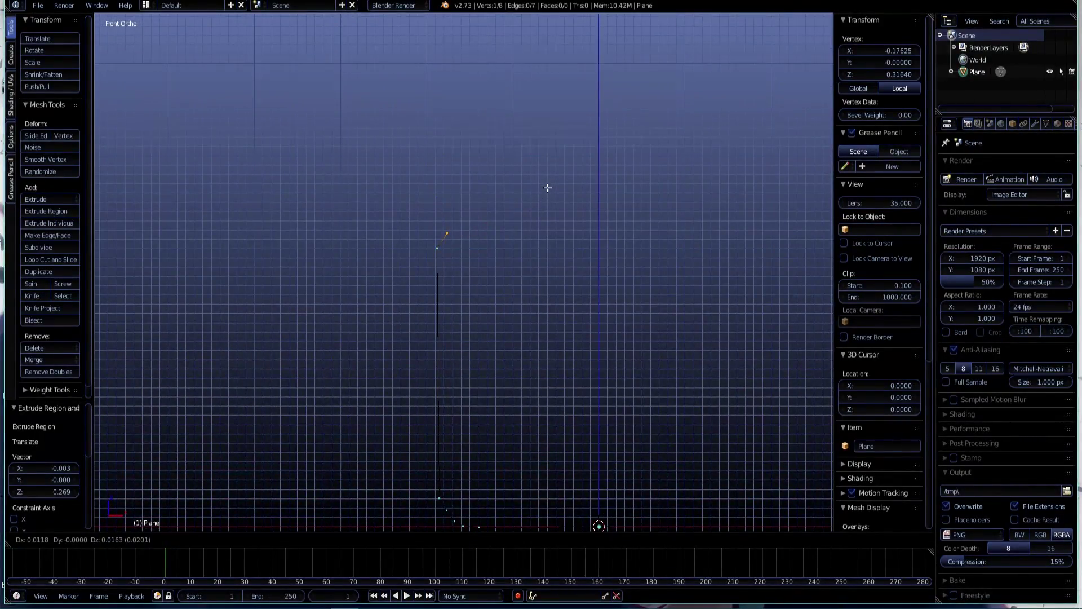
pyautogui.click(546, 189)
pyautogui.press('e')
pyautogui.click(560, 177)
pyautogui.press('e')
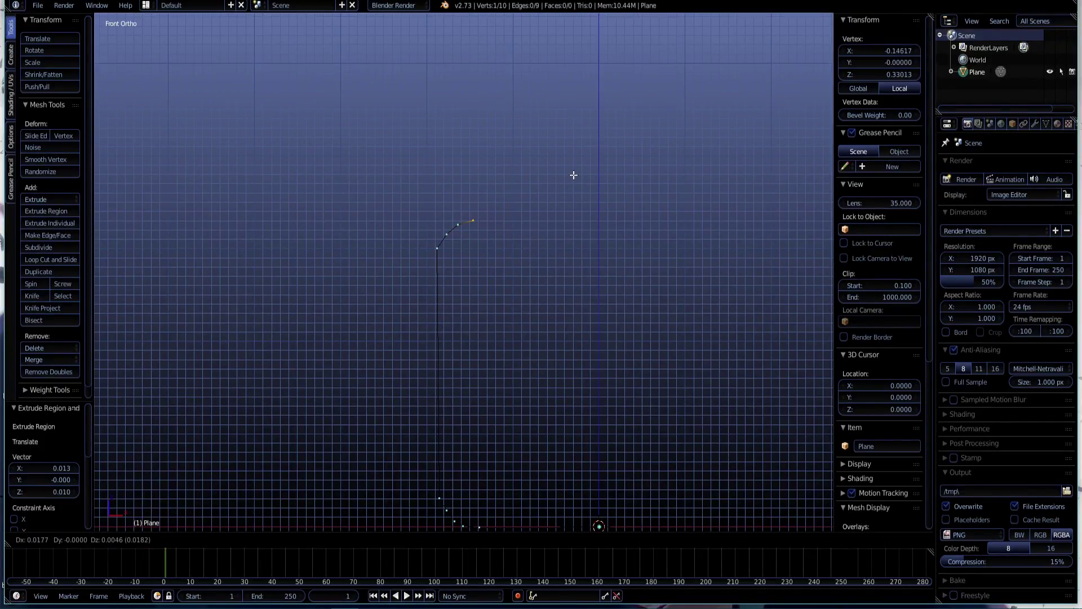
pyautogui.click(576, 171)
# - Extrude three short segments upward from the shoulder to start the neck, ending at about X -0.129, Z 0.371
pyautogui.press('e')
pyautogui.click(584, 161)
pyautogui.press('e')
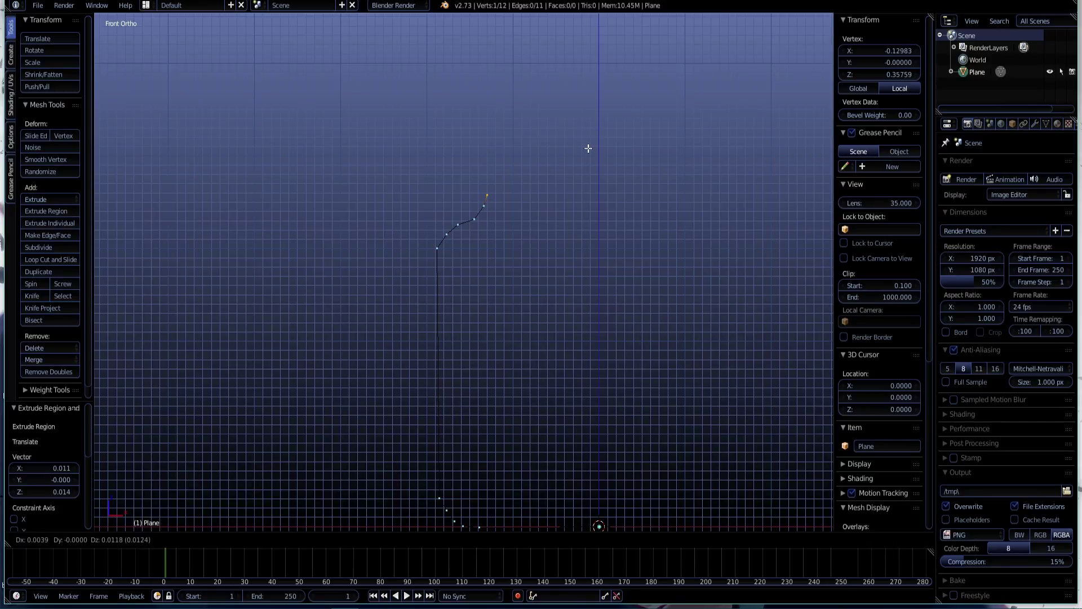
pyautogui.click(587, 148)
pyautogui.press('e')
pyautogui.click(590, 134)
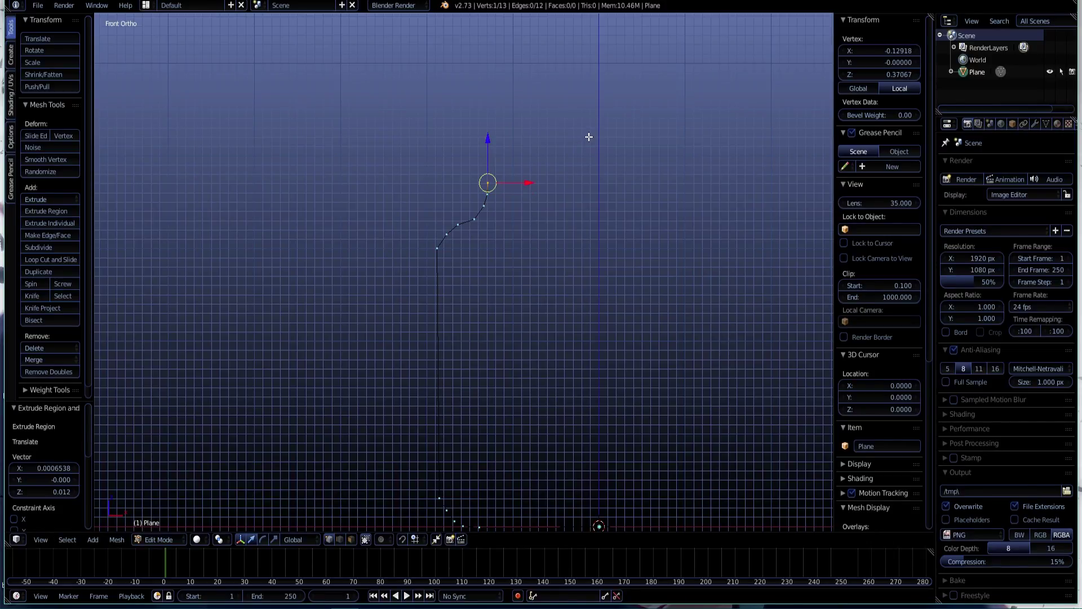
# - Extrude the neck's top vertex about 0.008 toward the axis to form the rim, then two short segments down inside the neck
pyautogui.press('e')
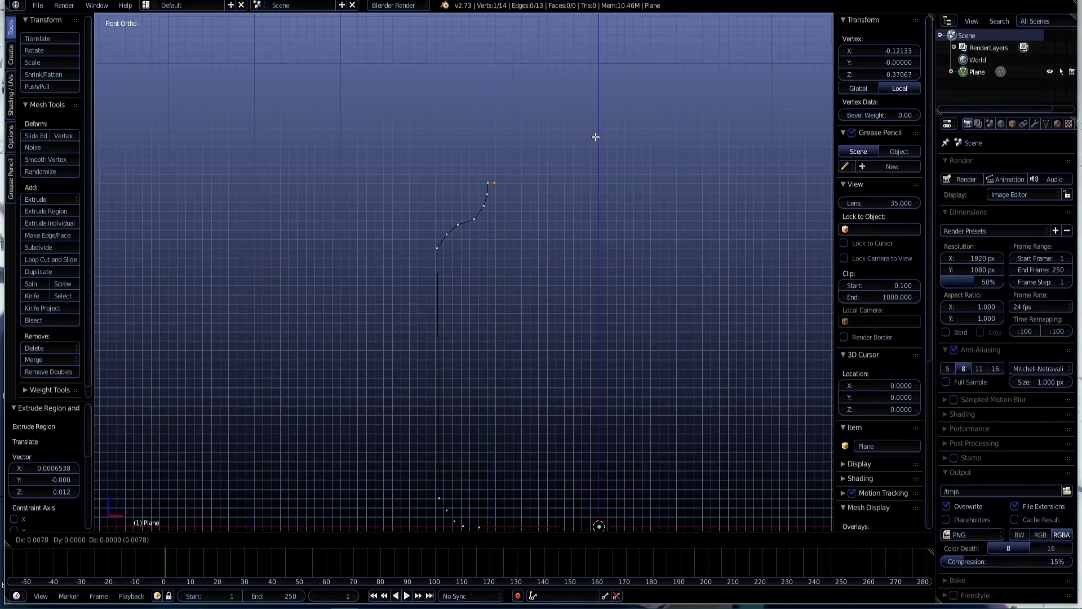
pyautogui.click(596, 136)
pyautogui.press('e')
pyautogui.click(596, 149)
pyautogui.press('e')
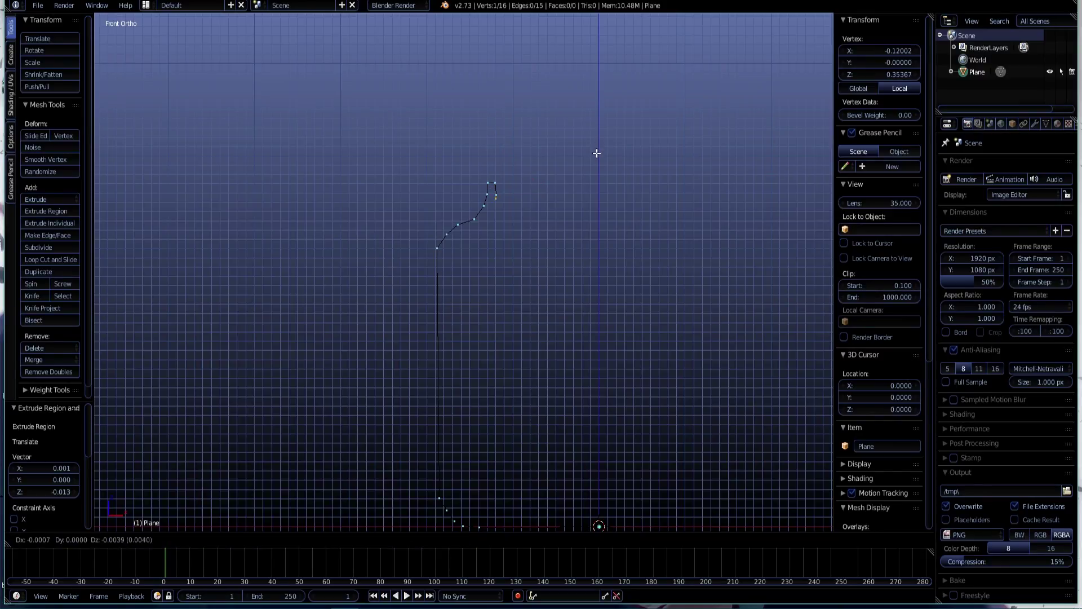
pyautogui.click(596, 164)
# - Extrude three short segments curving outward beneath the neck, and lower the last vertex by about 0.001
pyautogui.press('e')
pyautogui.click(590, 175)
pyautogui.press('e')
pyautogui.click(581, 182)
pyautogui.press('e')
pyautogui.click(569, 185)
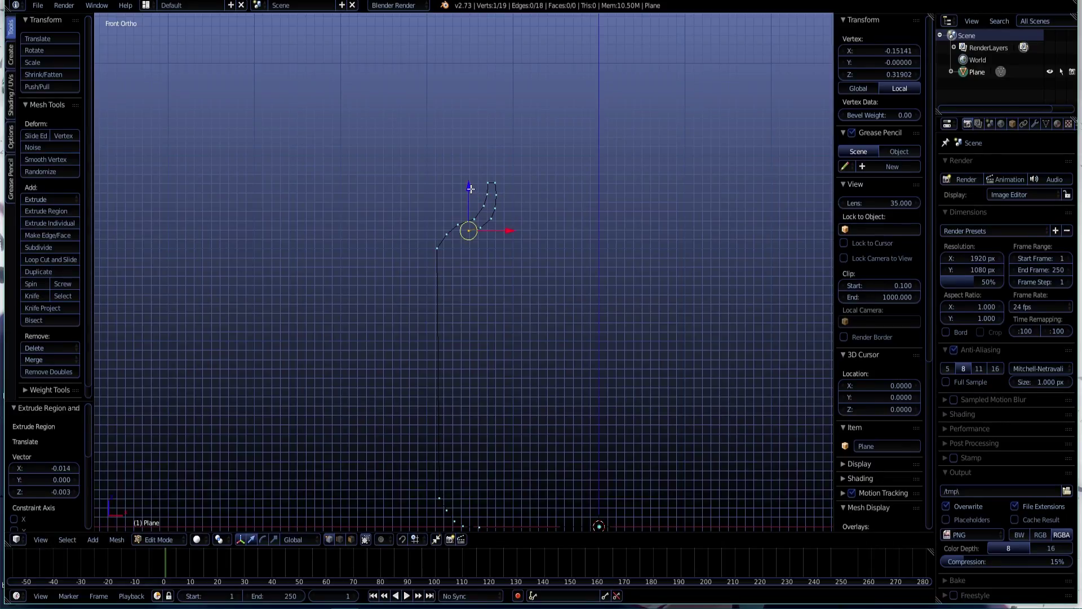
pyautogui.moveTo(470, 188); pyautogui.dragTo(470, 190)
# - Extrude two short segments along the inside of the shoulder and a straight inner wall down to about Z 0.037
pyautogui.press('e')
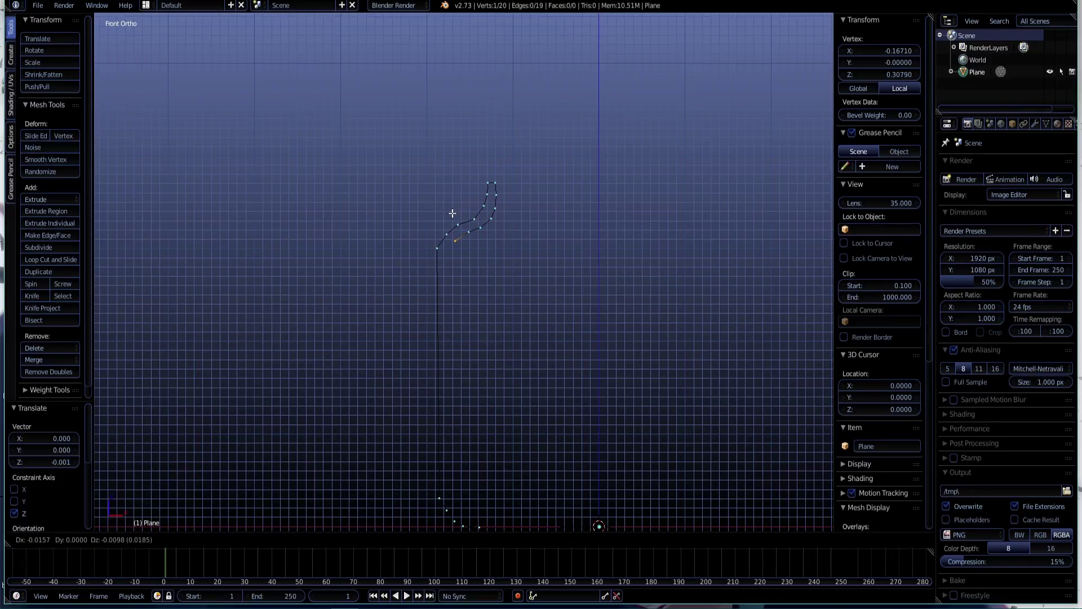
pyautogui.click(451, 215)
pyautogui.press('e')
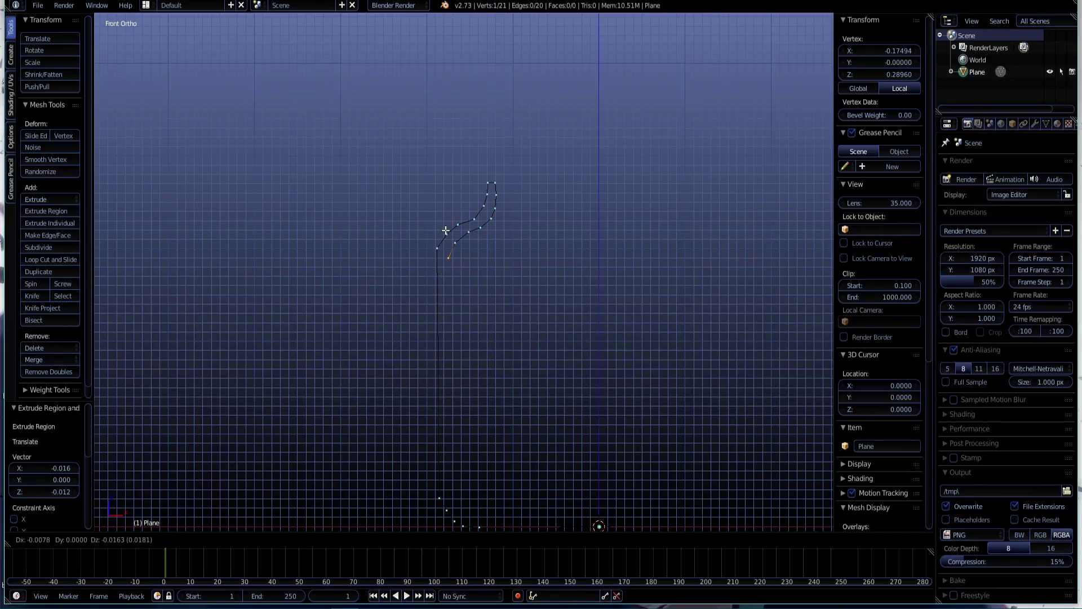
pyautogui.click(445, 231)
pyautogui.press('e')
pyautogui.click(449, 474)
# - Extrude short segments around the inner base corner and start the inner floor, ending at about X -0.117, Z 0.011
pyautogui.keyDown('shift'); pyautogui.moveTo(603, 414); pyautogui.dragTo(559, 226, button='middle'); pyautogui.keyUp('shift')
pyautogui.scroll(4, 556, 231)
pyautogui.keyDown('shift'); pyautogui.moveTo(494, 325); pyautogui.dragTo(480, 238, button='middle'); pyautogui.keyUp('shift')
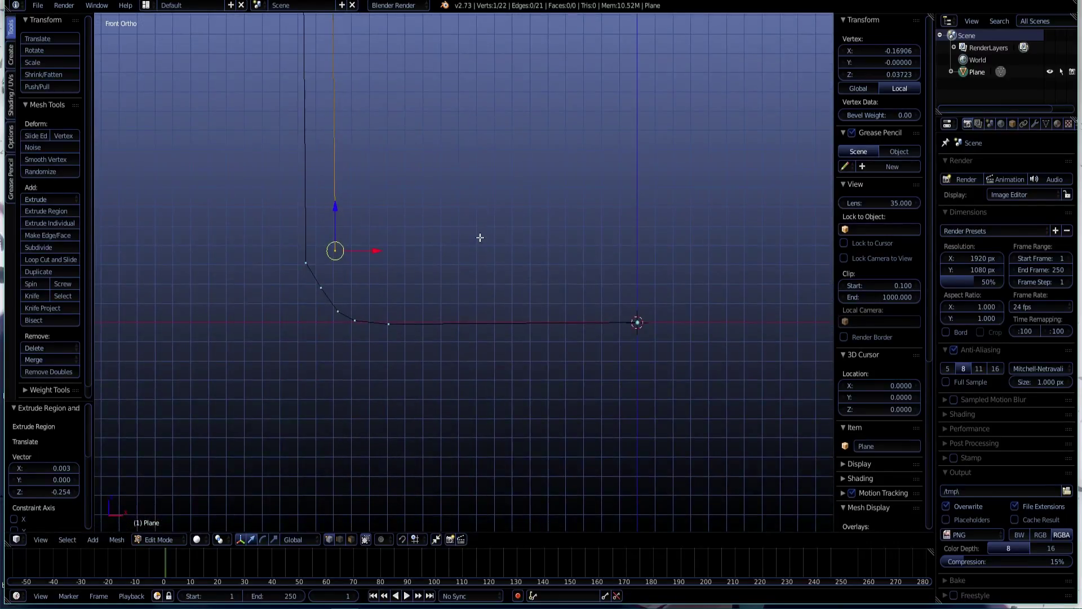
pyautogui.press('e')
pyautogui.click(487, 258)
pyautogui.press('e')
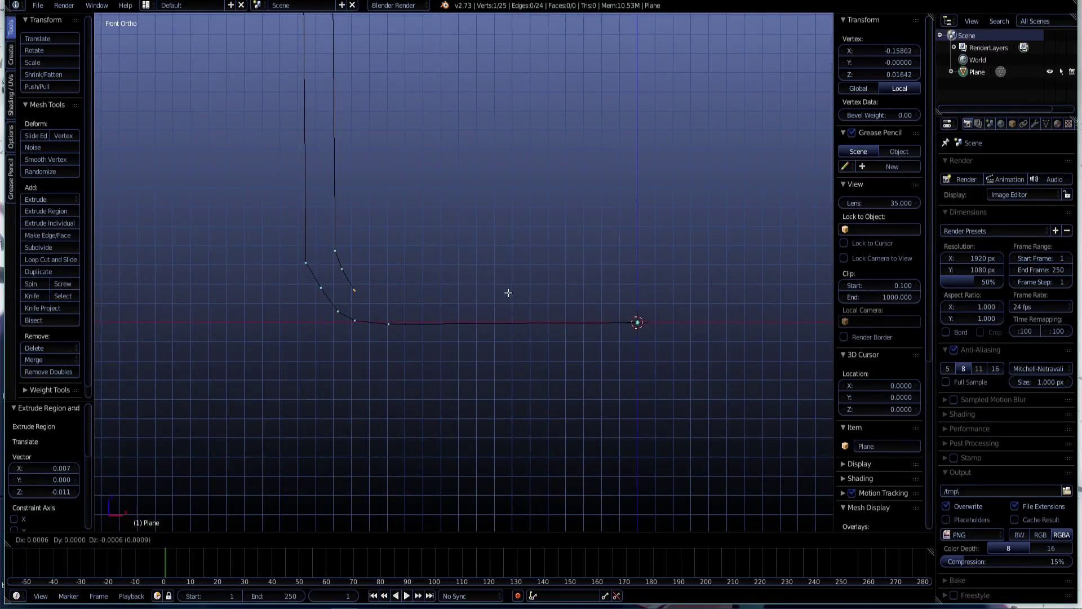
pyautogui.click(523, 301)
pyautogui.press('e')
pyautogui.click(577, 301)
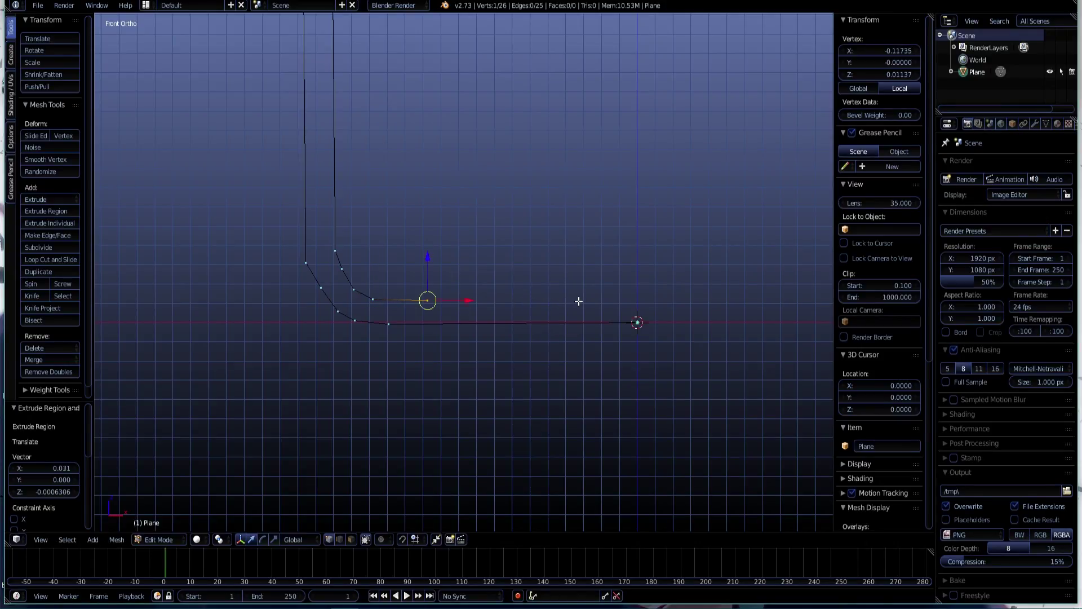
# - Extrude the inner floor about 0.117 to the central axis and set its end vertex's X to 0
pyautogui.press('e')
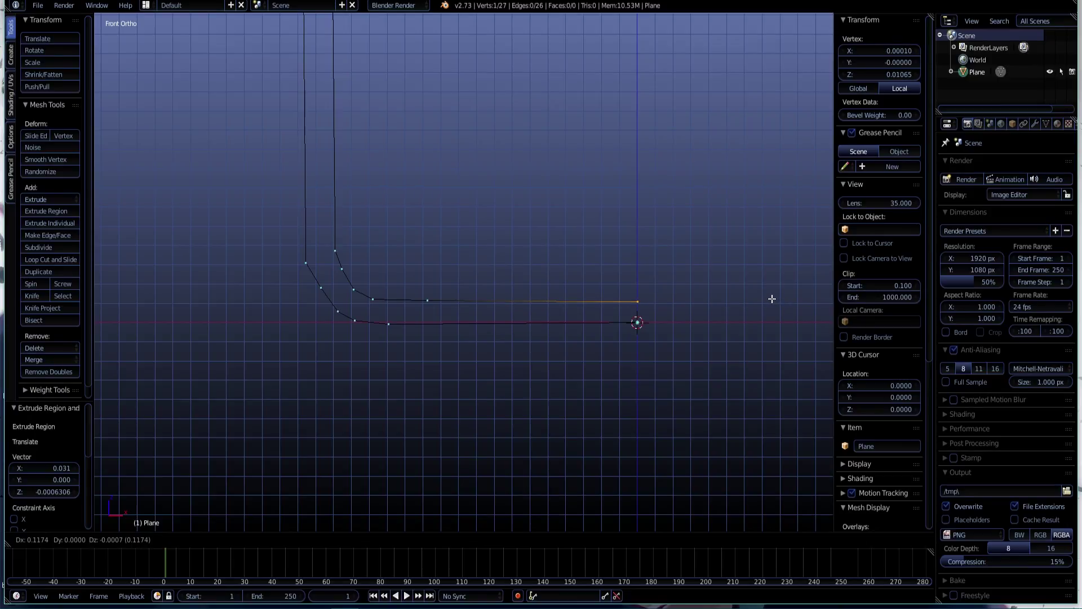
pyautogui.click(769, 291)
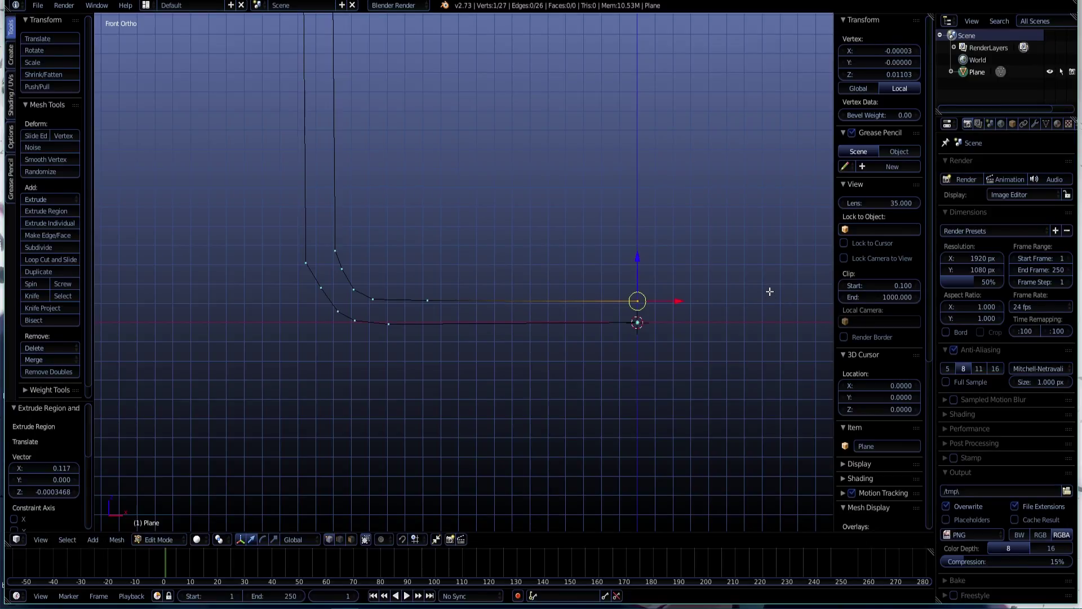
pyautogui.click(904, 51)
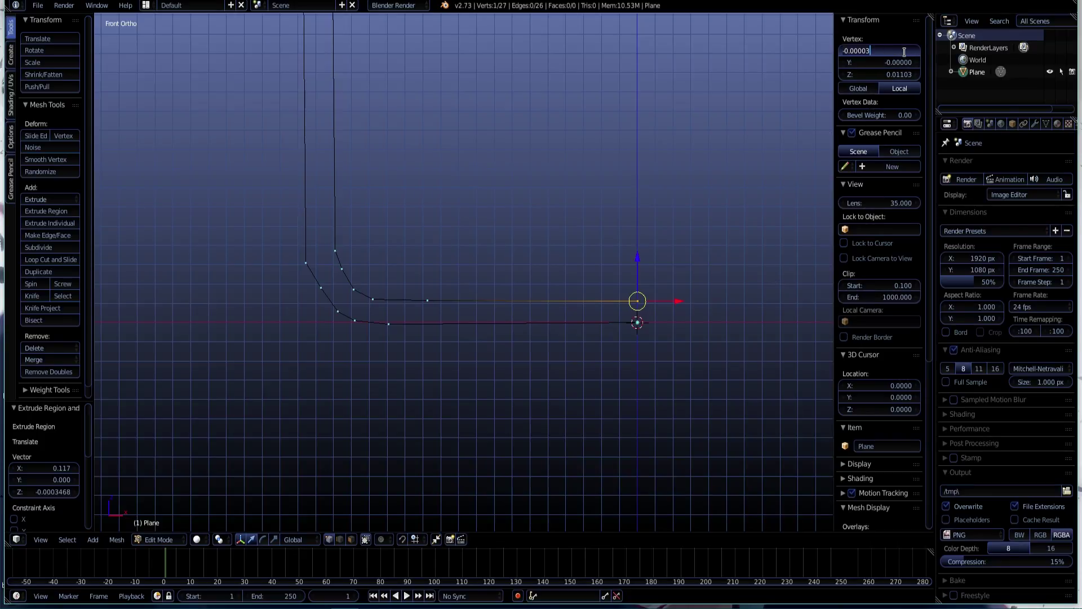
pyautogui.write('0')
pyautogui.press('Return')
# - Select all vertices of the profile and add a Screw modifier
pyautogui.scroll(3, 613, 354)
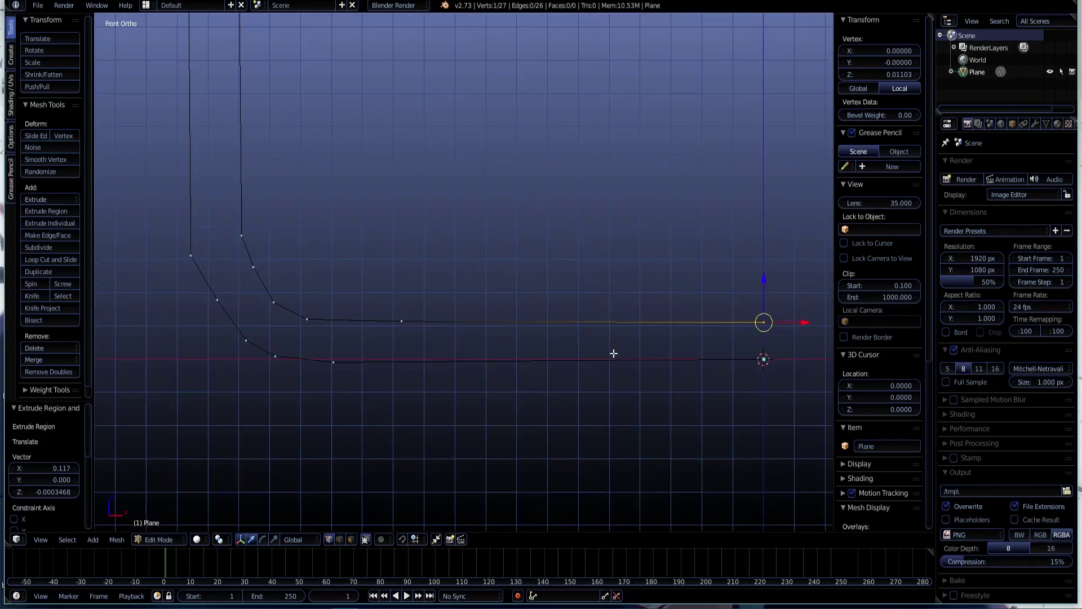
pyautogui.keyDown('shift'); pyautogui.moveTo(660, 309); pyautogui.dragTo(480, 242, button='middle'); pyautogui.keyUp('shift')
pyautogui.scroll(-8, 597, 263)
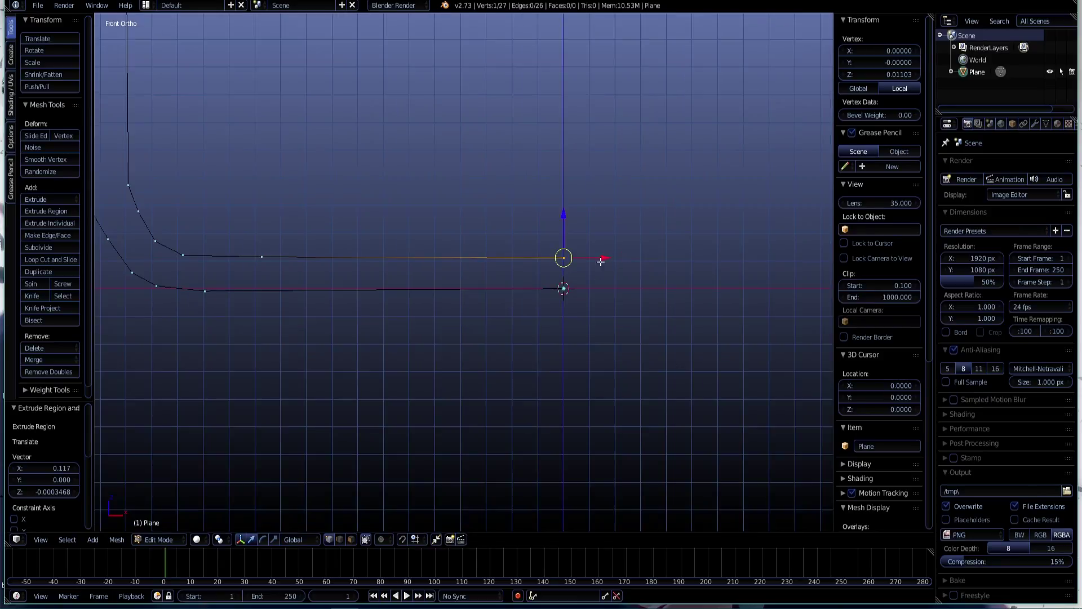
pyautogui.press('Home')
pyautogui.press('a')
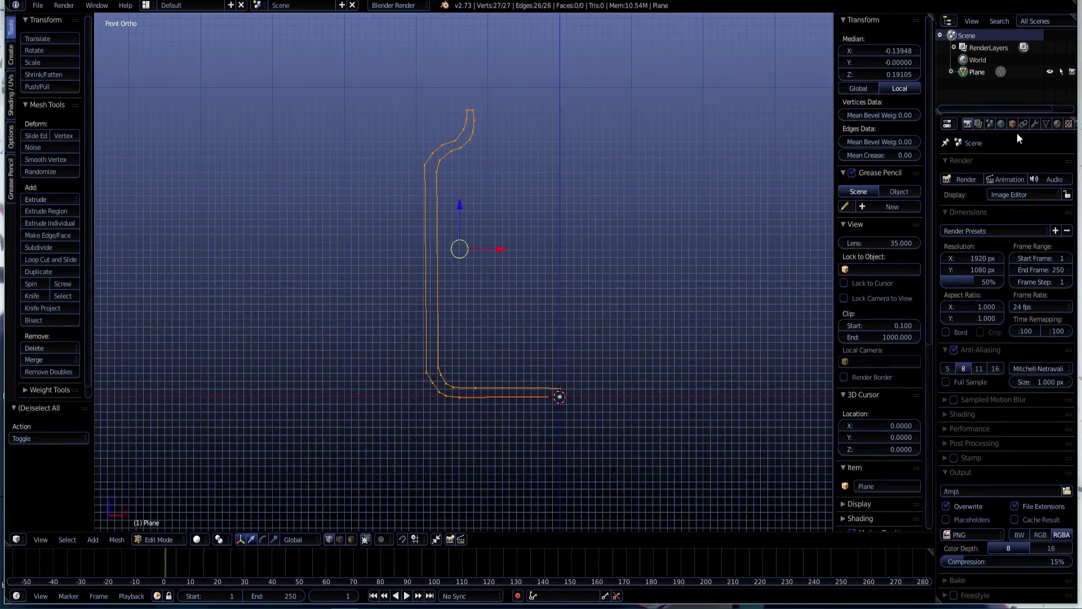
pyautogui.click(1035, 124)
pyautogui.click(985, 163)
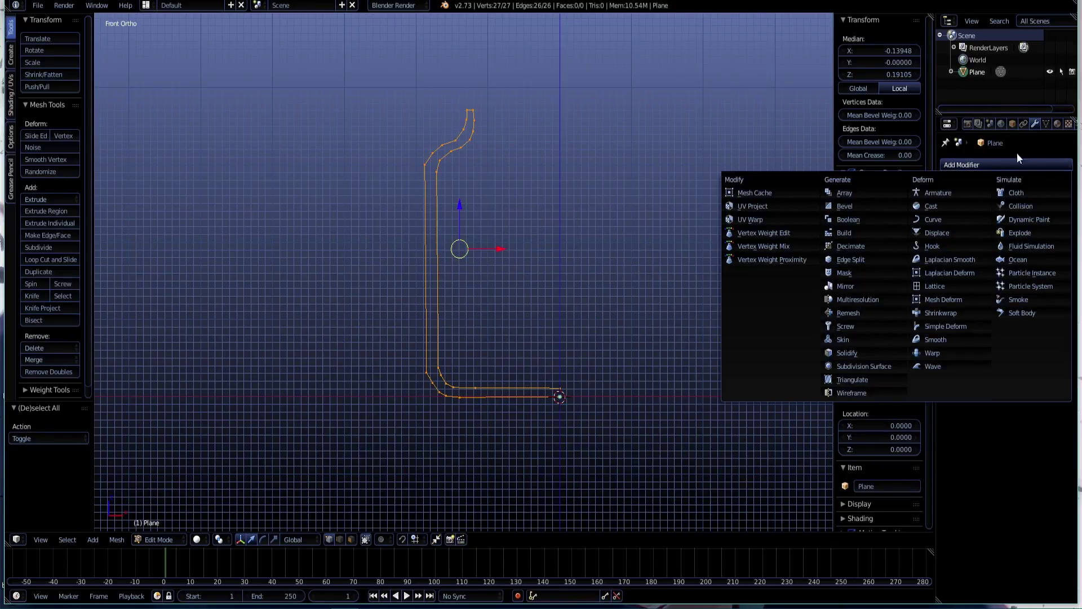
pyautogui.click(1018, 163)
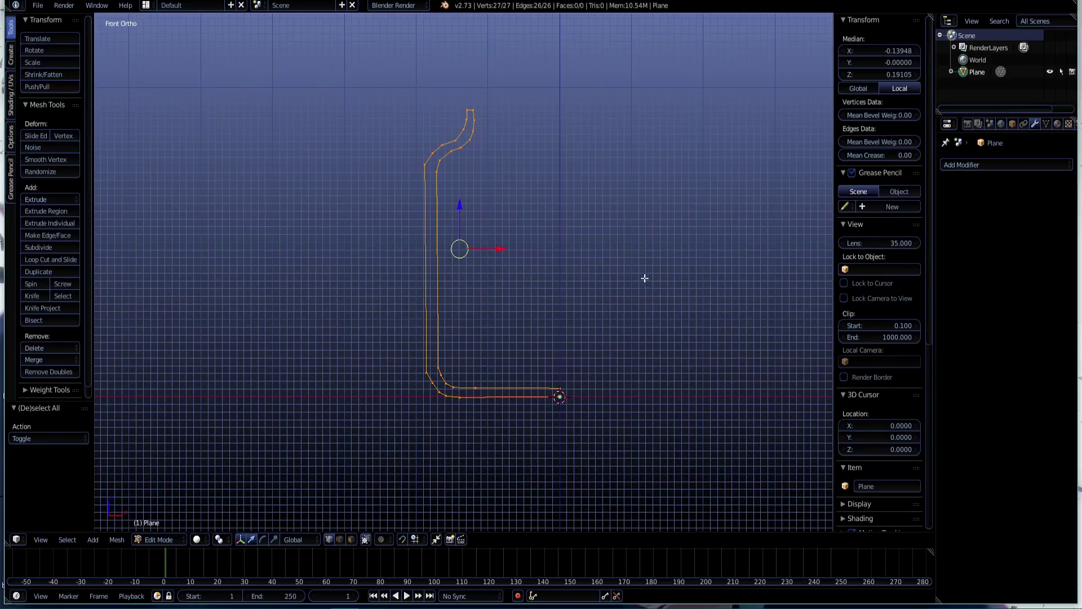
pyautogui.click(1003, 167)
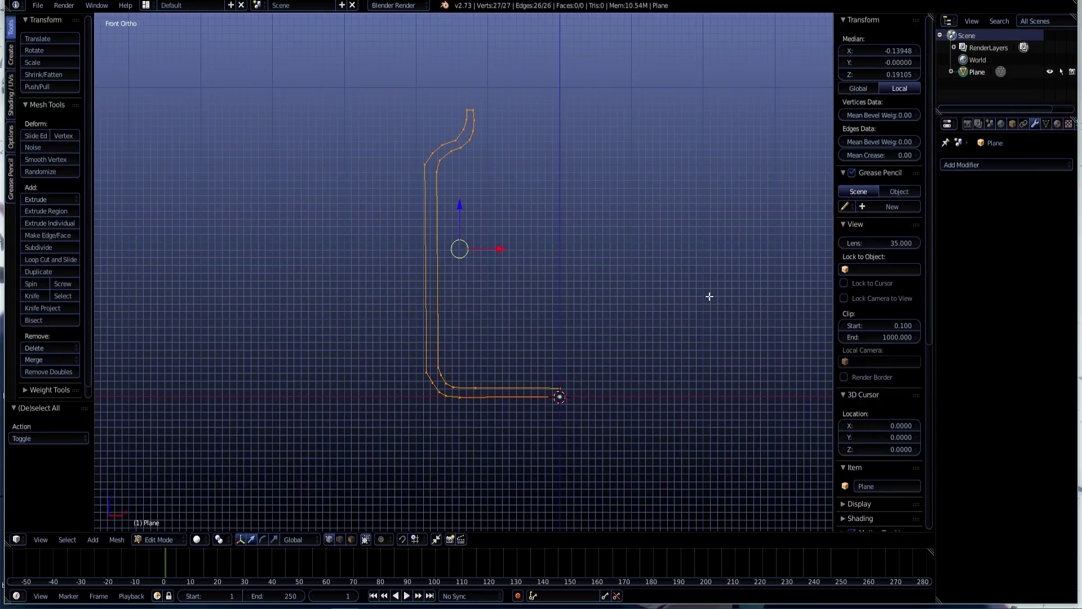
pyautogui.click(1006, 165)
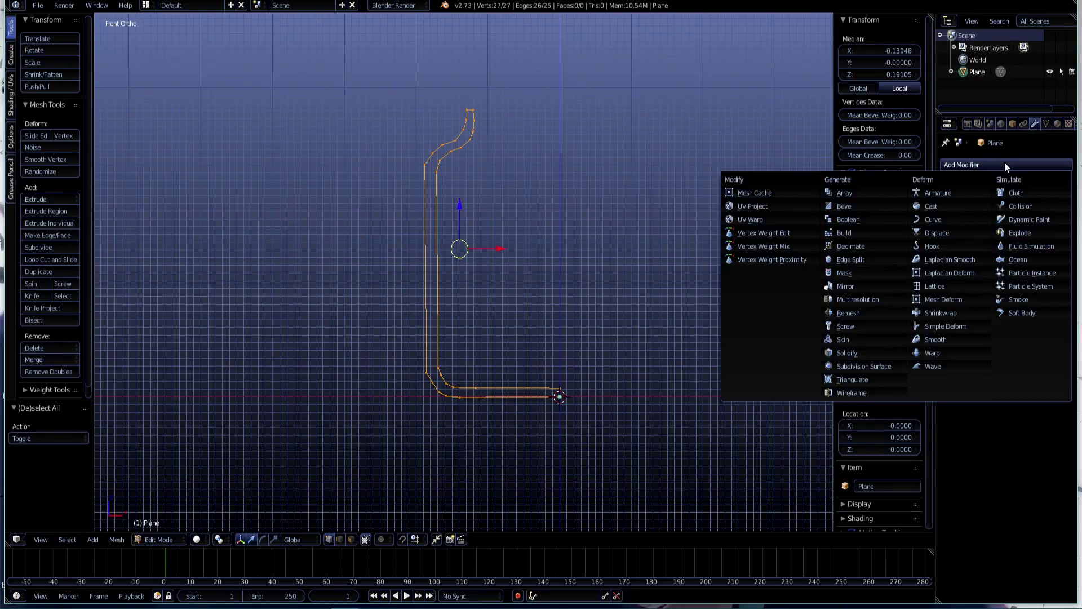
pyautogui.click(867, 325)
# - Set the Screw modifier's viewport steps to 100
pyautogui.moveTo(665, 169); pyautogui.dragTo(661, 207, button='middle')
pyautogui.doubleClick(985, 260)
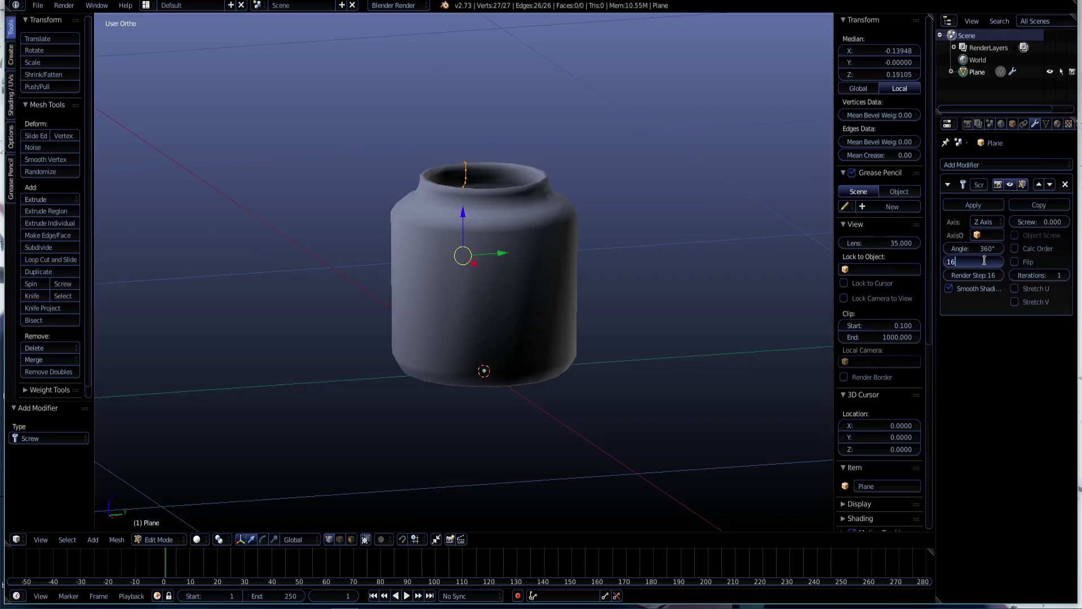
pyautogui.press('BackSpace')
pyautogui.press('Return')
# - Move the whole profile along X toward the axis to a median X of about -0.089, narrowing the jar
pyautogui.moveTo(500, 238); pyautogui.dragTo(519, 260, button='middle')
pyautogui.scroll(3, 485, 317)
pyautogui.moveTo(503, 243); pyautogui.dragTo(564, 234)
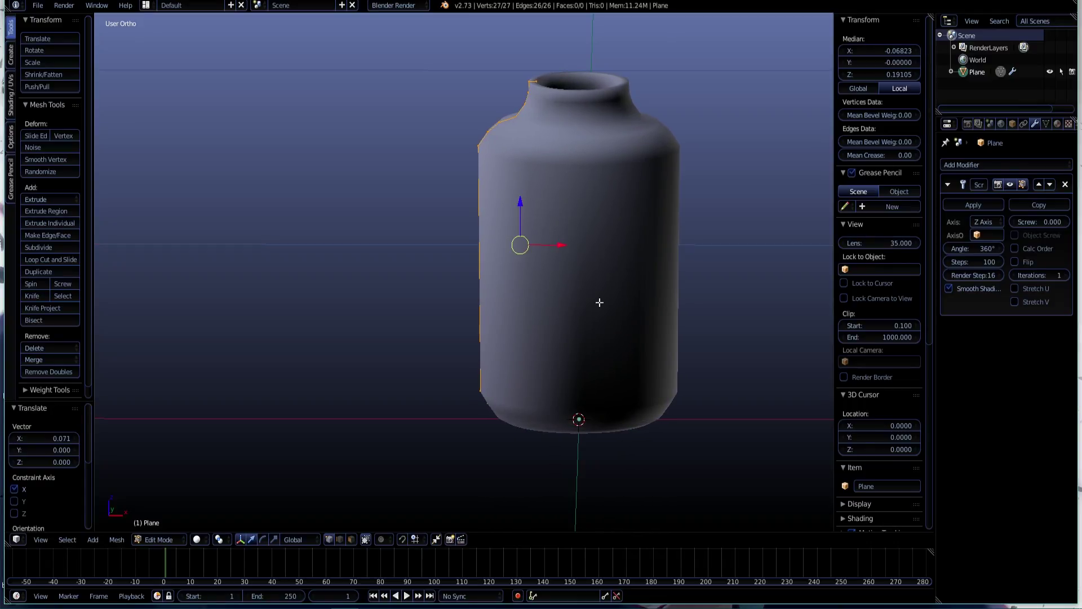
pyautogui.moveTo(599, 302); pyautogui.dragTo(586, 280, button='middle')
pyautogui.moveTo(558, 242); pyautogui.dragTo(580, 321, button='middle')
pyautogui.press('Tab')
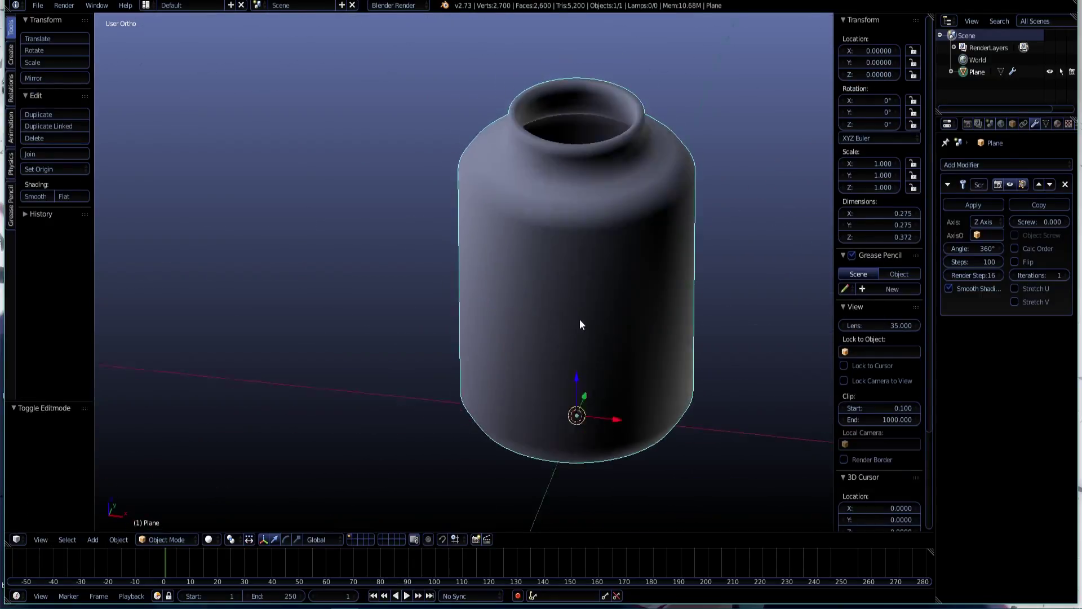
pyautogui.press('Tab')
# - In front wireframe view, select the two end vertices of the outer and inner base and set their X to 0
pyautogui.press('KP_1')
pyautogui.scroll(6, 633, 284)
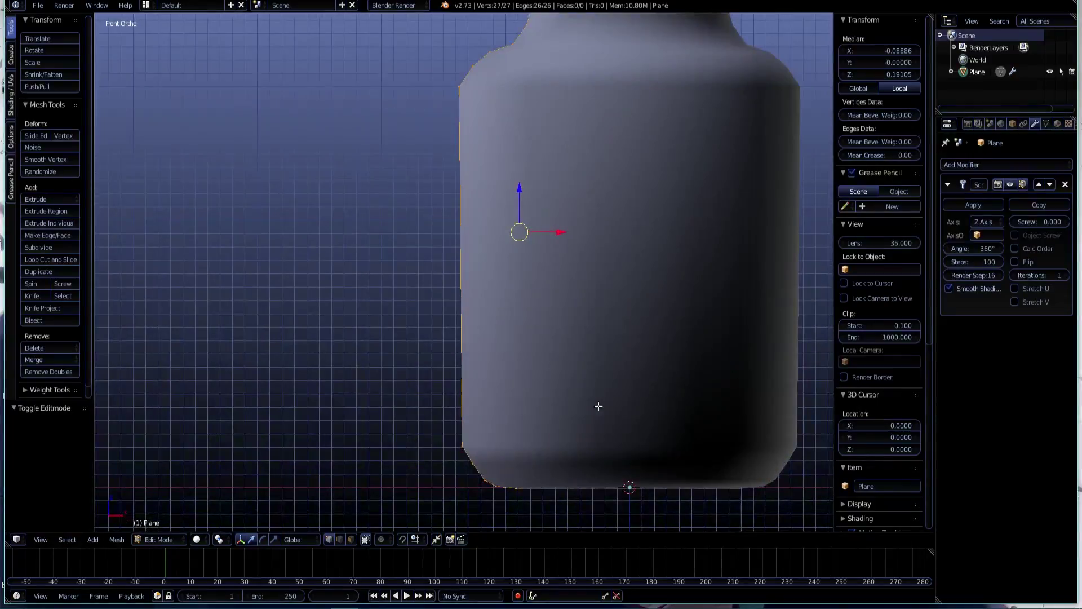
pyautogui.keyDown('shift'); pyautogui.moveTo(596, 406); pyautogui.dragTo(593, 252, button='middle'); pyautogui.keyUp('shift')
pyautogui.press('z')
pyautogui.scroll(2, 624, 319)
pyautogui.keyDown('shift'); pyautogui.moveTo(669, 343); pyautogui.dragTo(648, 296, button='middle'); pyautogui.keyUp('shift')
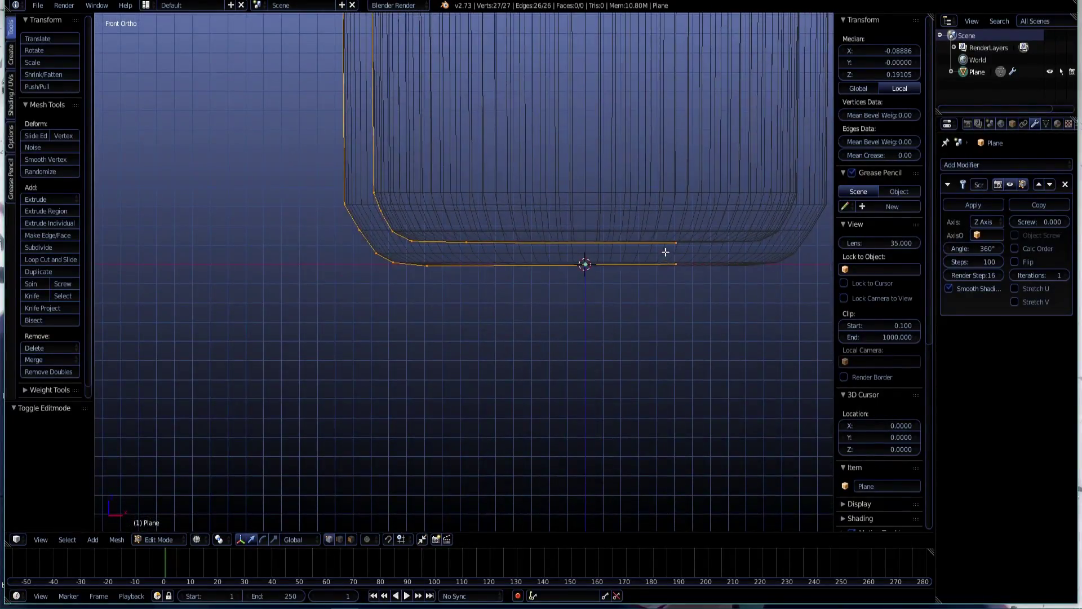
pyautogui.rightClick(670, 249)
pyautogui.keyDown('shift'); pyautogui.rightClick(680, 273); pyautogui.keyUp('shift')
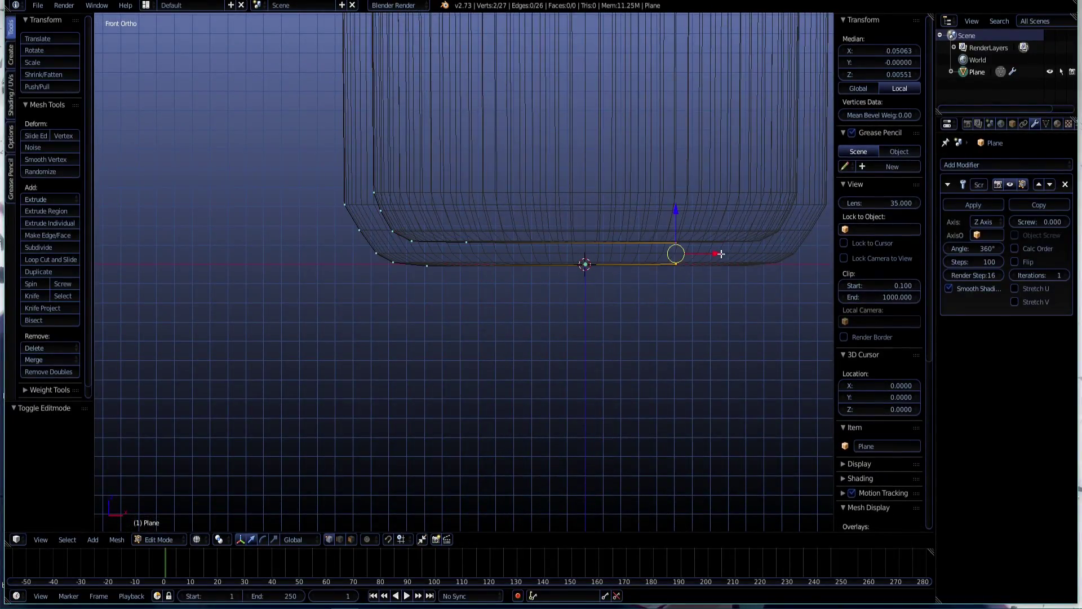
pyautogui.moveTo(721, 255); pyautogui.dragTo(712, 254)
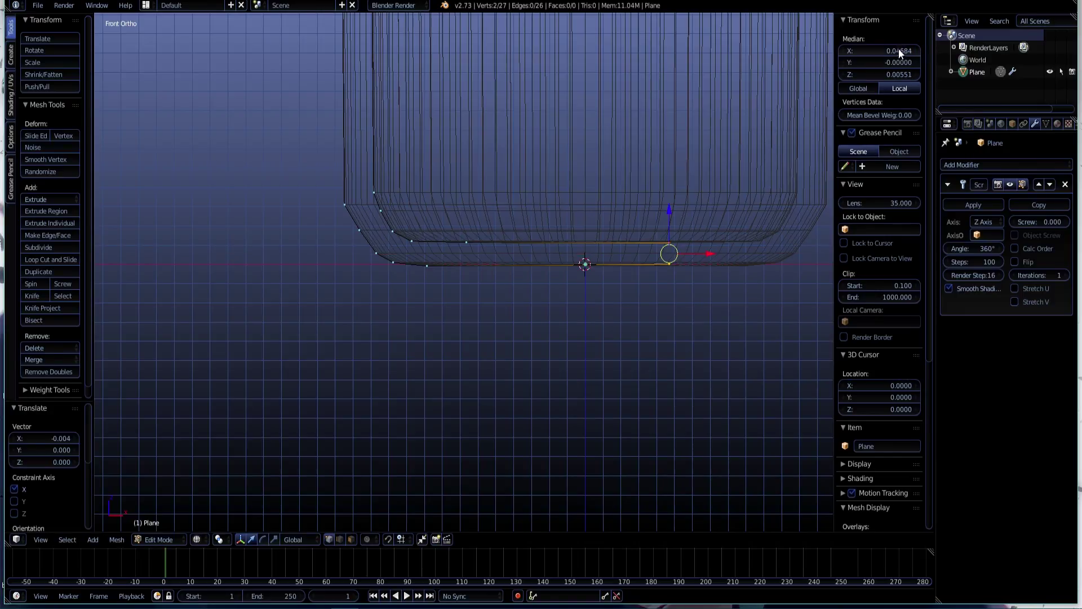
pyautogui.click(897, 48)
pyautogui.write('0')
pyautogui.press('Return')
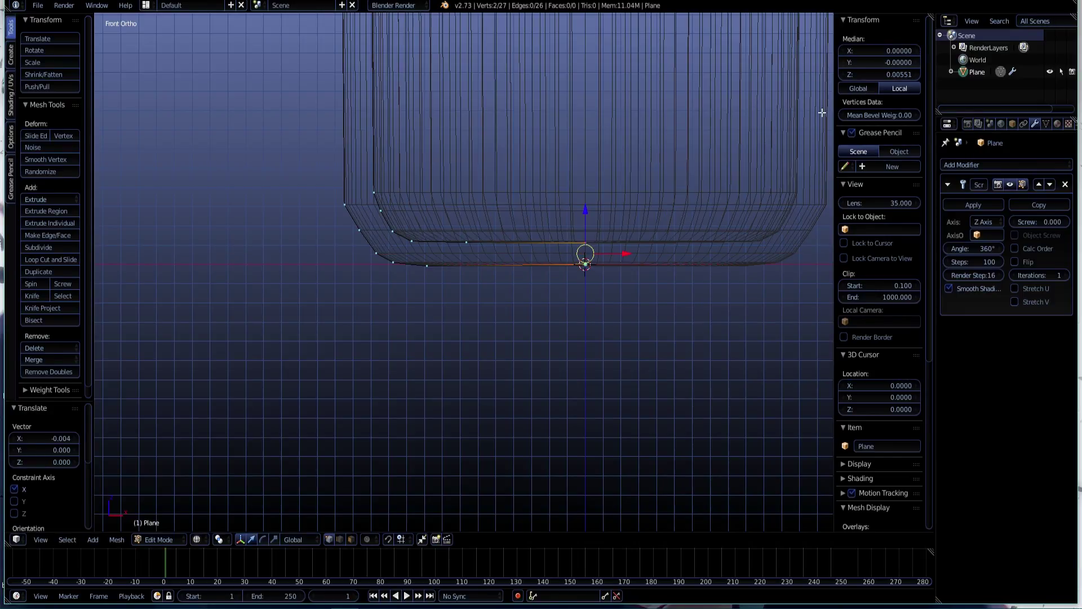
# - Return to Object Mode with solid shading, deselect the jar, and examine its shape from several angles
pyautogui.scroll(-3, 638, 245)
pyautogui.press('Tab')
pyautogui.scroll(-2, 638, 244)
pyautogui.press('z')
pyautogui.scroll(2, 634, 228)
pyautogui.moveTo(634, 228)
pyautogui.mouseDown(button='middle')
pyautogui.moveTo(486, 282)
pyautogui.moveTo(691, 252)
pyautogui.mouseUp(button='middle')
pyautogui.scroll(-4, 691, 252)
pyautogui.scroll(-2, 691, 252)
pyautogui.press('a')
pyautogui.moveTo(637, 219); pyautogui.dragTo(717, 190, button='middle')
pyautogui.press('KP_1')
pyautogui.scroll(2, 546, 230)
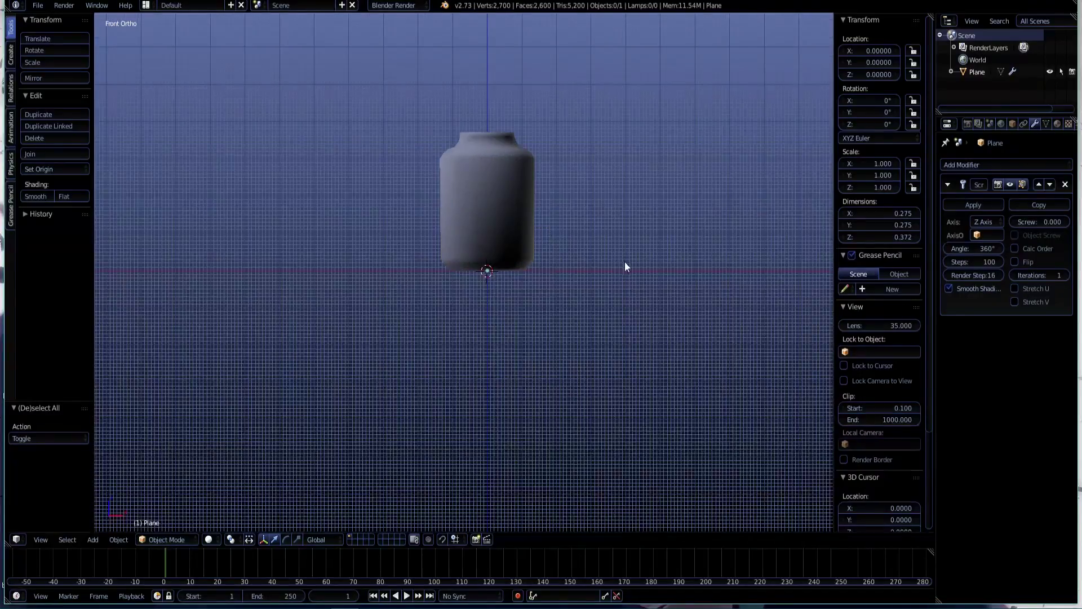
pyautogui.keyDown('shift'); pyautogui.moveTo(624, 264); pyautogui.dragTo(381, 340, button='middle'); pyautogui.keyUp('shift')
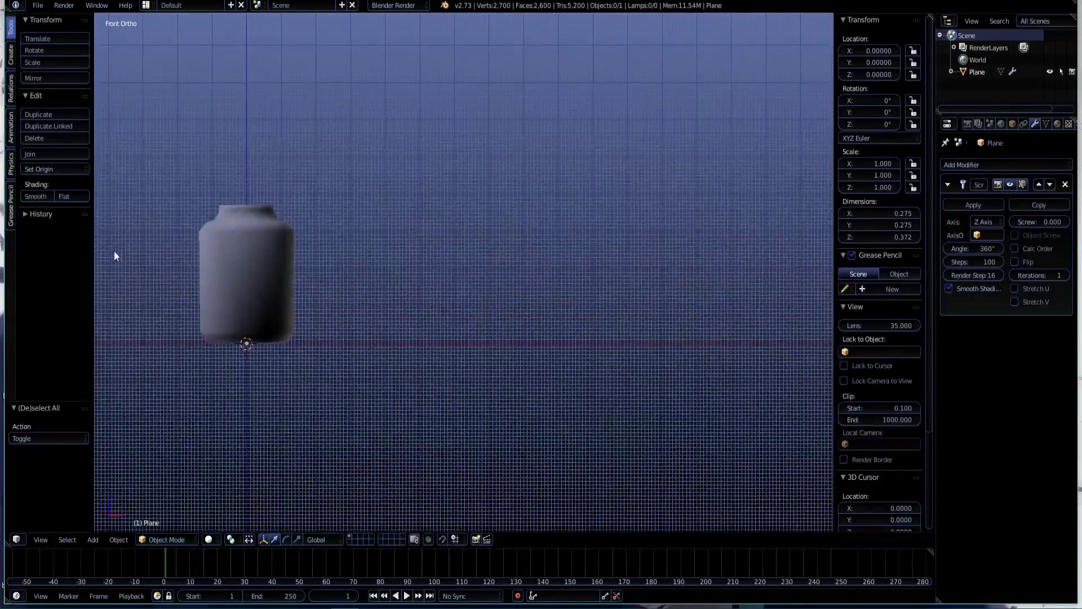
# - Edit the jar in wireframe and move all profile vertices except the two axis ones along X, narrowing it to about 0.169 wide
pyautogui.rightClick(239, 247)
pyautogui.press('Tab')
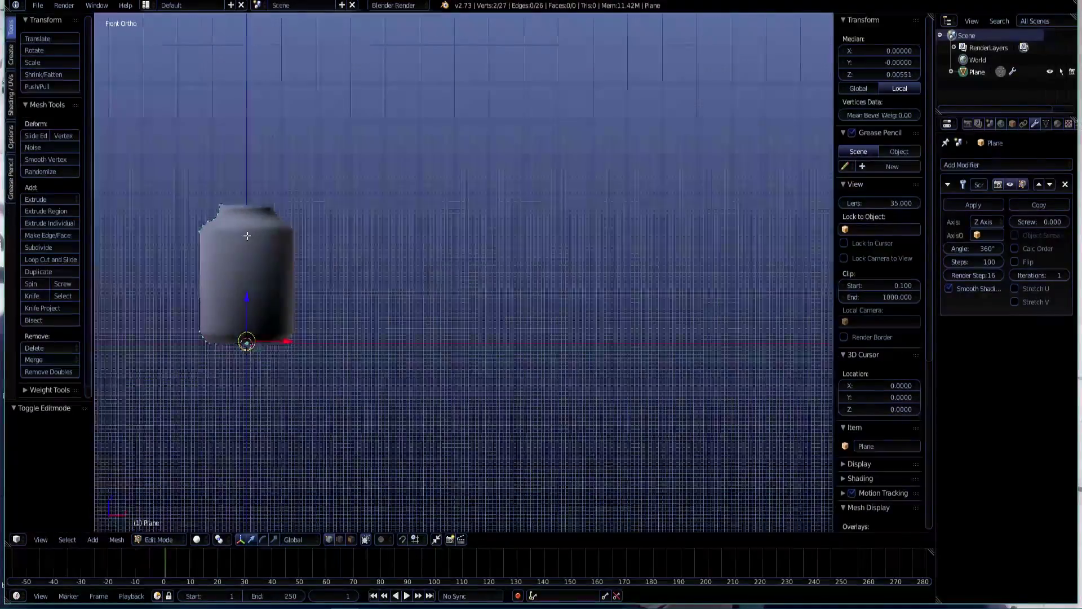
pyautogui.press('z')
pyautogui.scroll(2, 246, 236)
pyautogui.keyDown('shift'); pyautogui.moveTo(204, 248); pyautogui.dragTo(532, 237, button='middle'); pyautogui.keyUp('shift')
pyautogui.scroll(6, 529, 241)
pyautogui.keyDown('shift'); pyautogui.moveTo(443, 129); pyautogui.dragTo(482, 237, button='middle'); pyautogui.keyUp('shift')
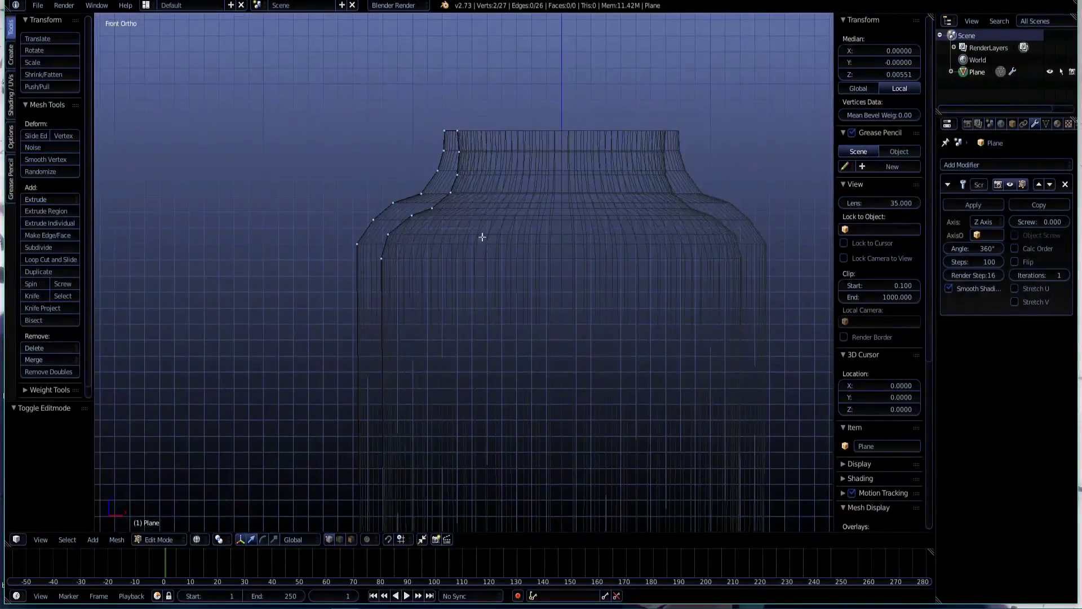
pyautogui.moveTo(478, 181); pyautogui.dragTo(497, 233, button='middle')
pyautogui.press('KP_1')
pyautogui.scroll(-2, 504, 260)
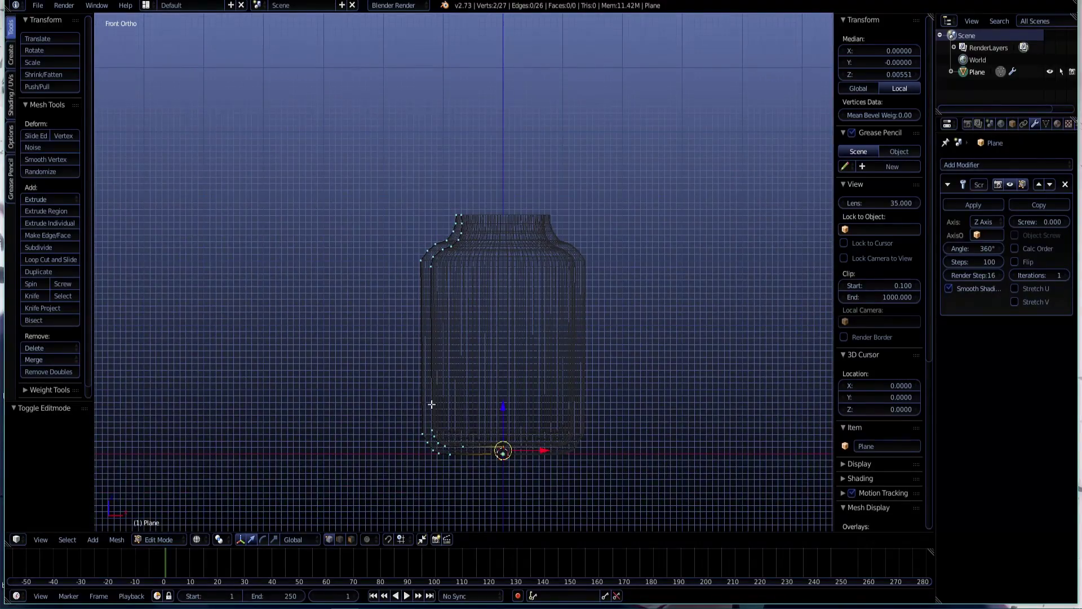
pyautogui.press('b')
pyautogui.moveTo(473, 482); pyautogui.dragTo(389, 141)
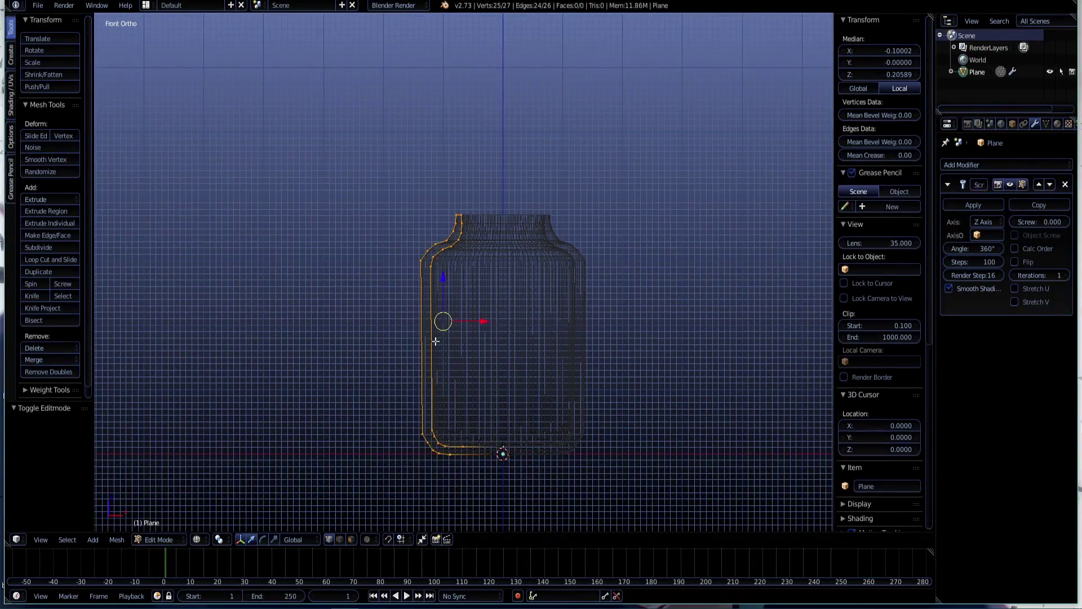
pyautogui.moveTo(482, 322); pyautogui.dragTo(514, 316)
# - Return to solid shading in Object Mode and examine the narrowed bottle, leaving free space beside it in front view
pyautogui.press('z')
pyautogui.scroll(-2, 557, 318)
pyautogui.press('Tab')
pyautogui.moveTo(557, 318); pyautogui.dragTo(596, 294, button='middle')
pyautogui.press('KP_1')
pyautogui.scroll(2, 622, 247)
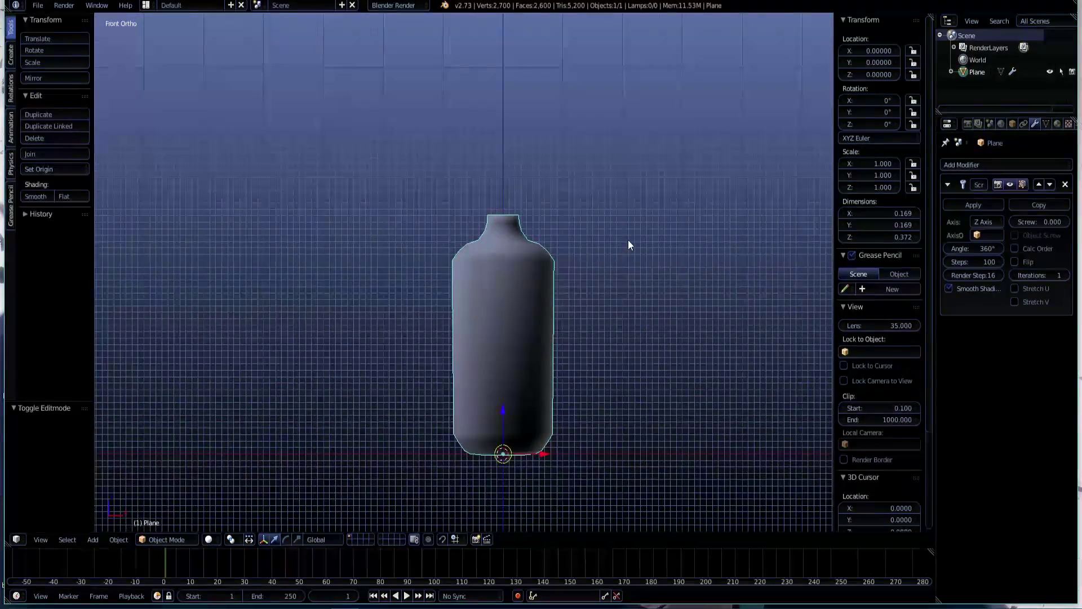
pyautogui.keyDown('shift'); pyautogui.moveTo(623, 399); pyautogui.dragTo(364, 259, button='middle'); pyautogui.keyUp('shift')
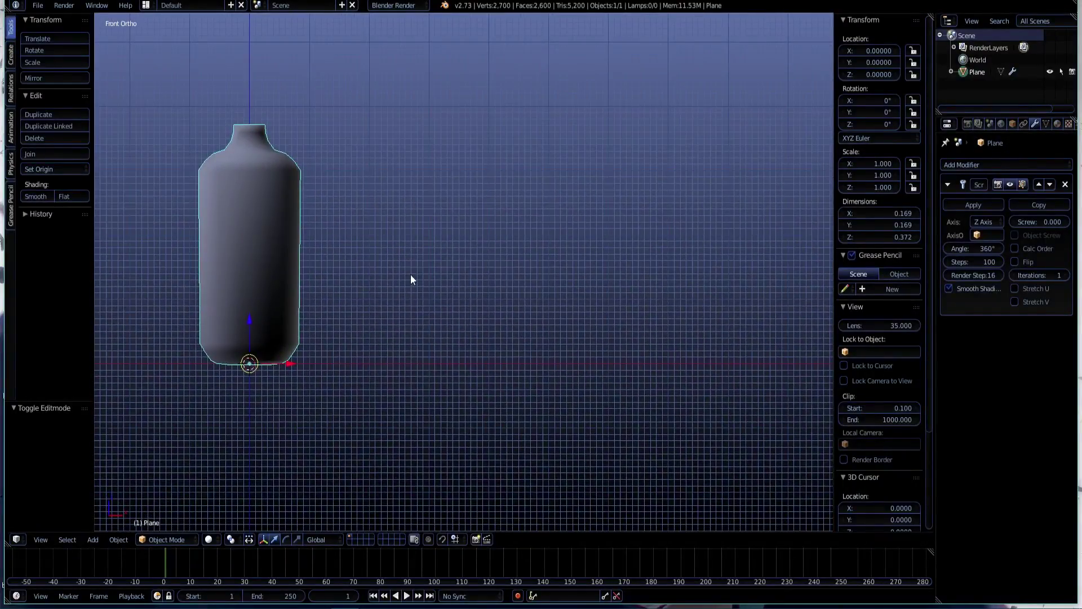
# - Deselect the bottle and add a mesh plane at the origin
pyautogui.hotkey('shift', 'a')
pyautogui.press('a')
pyautogui.hotkey('shift', 'a')
pyautogui.moveTo(532, 291)
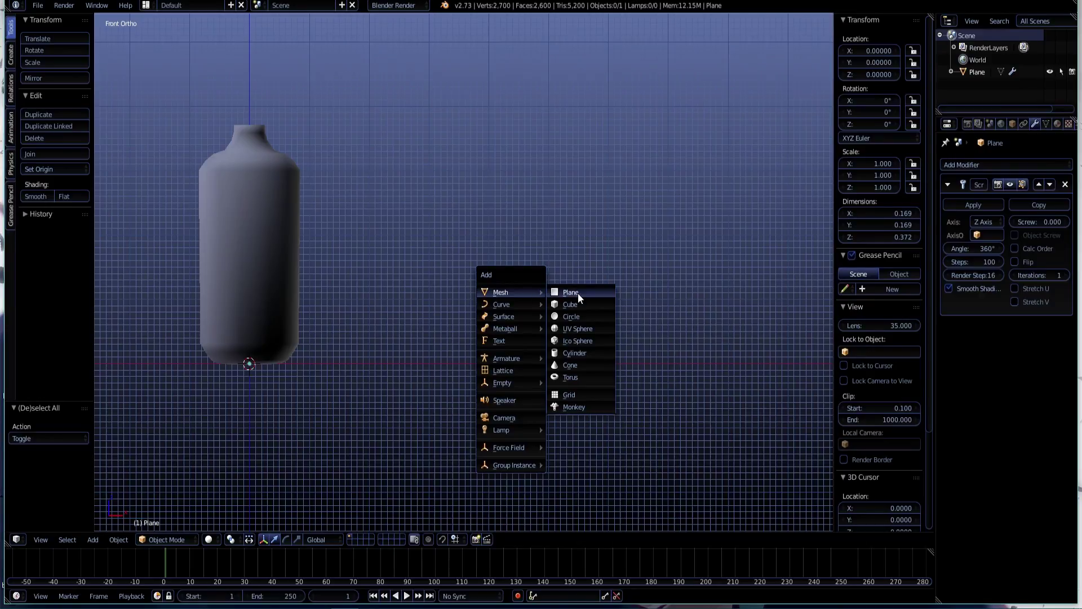
pyautogui.click(578, 292)
pyautogui.scroll(-3, 579, 306)
pyautogui.scroll(-2, 580, 311)
pyautogui.press('KP_7')
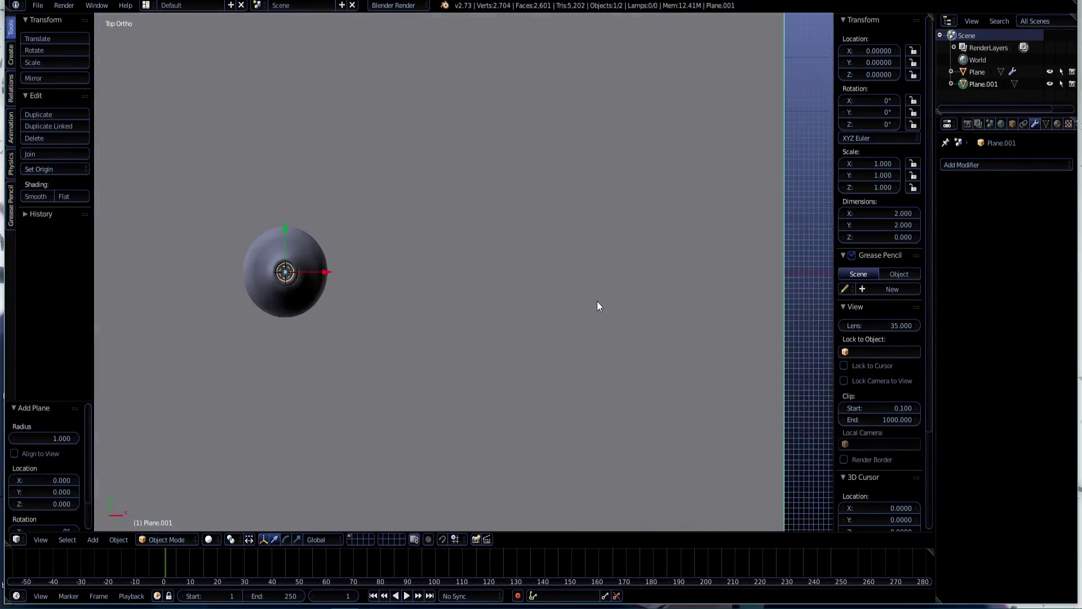
# - In Edit Mode, select three corner vertices of the new plane and delete them, leaving a single vertex
pyautogui.press('Tab')
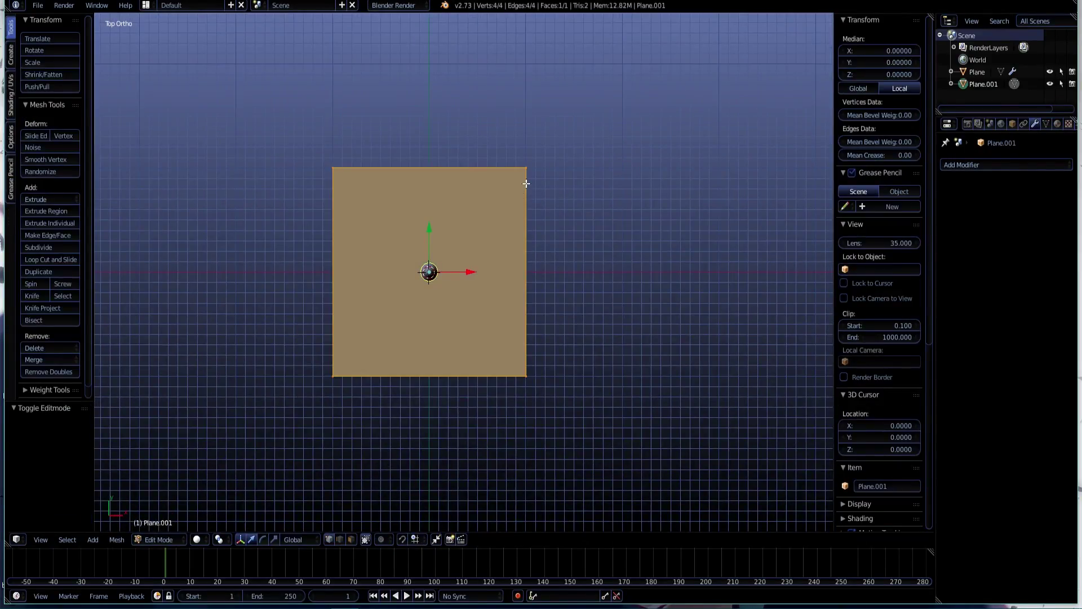
pyautogui.rightClick(527, 168)
pyautogui.keyDown('shift'); pyautogui.rightClick(345, 170); pyautogui.keyUp('shift')
pyautogui.keyDown('shift'); pyautogui.rightClick(343, 365); pyautogui.keyUp('shift')
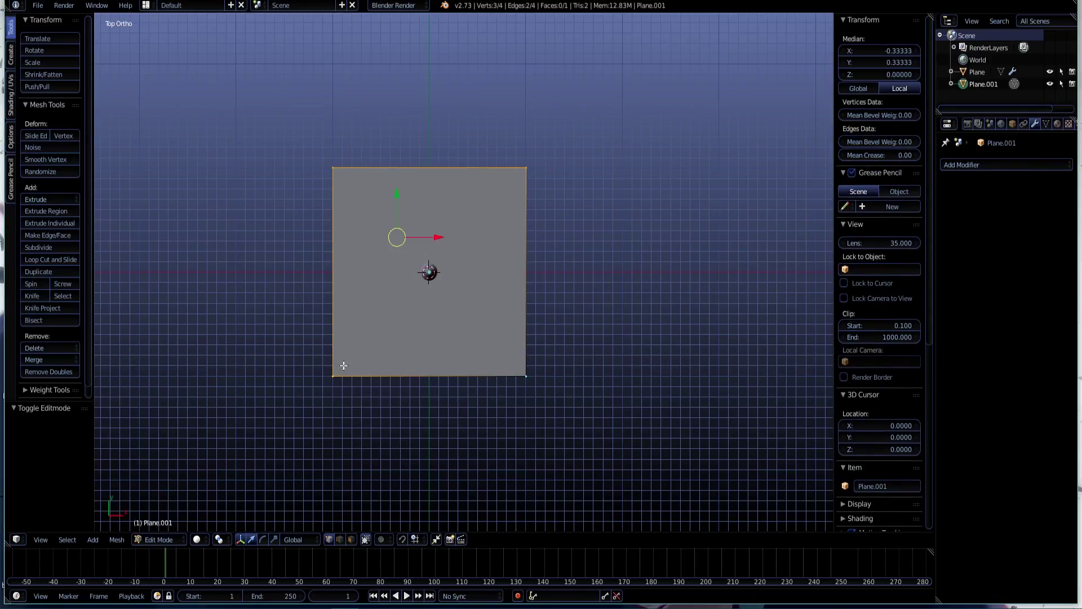
pyautogui.press('x')
pyautogui.click(345, 354)
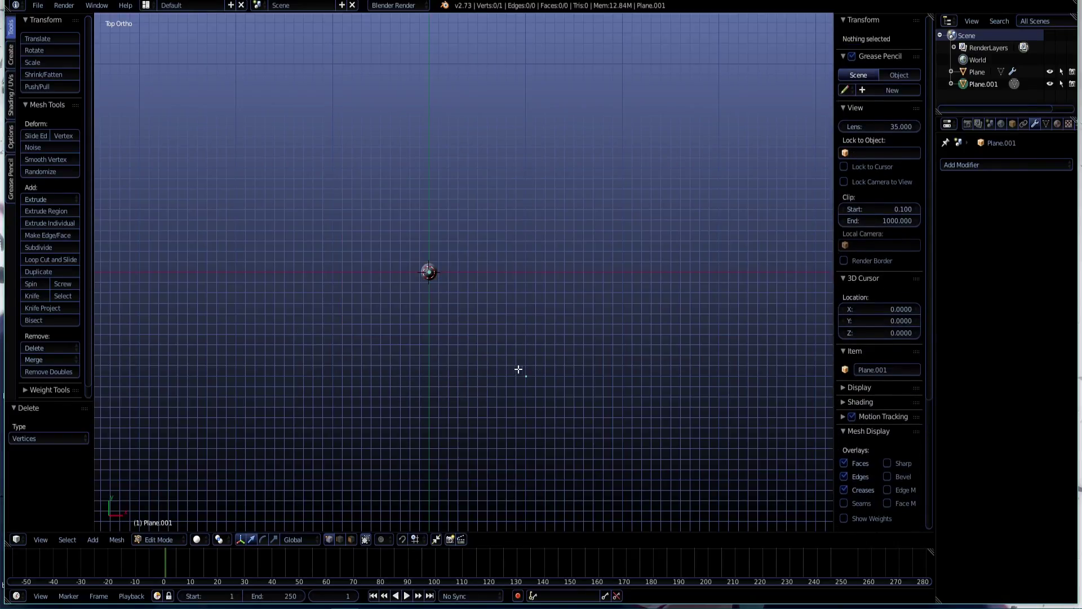
# - Set the remaining vertex's X and Y coordinates to 0
pyautogui.click(901, 50)
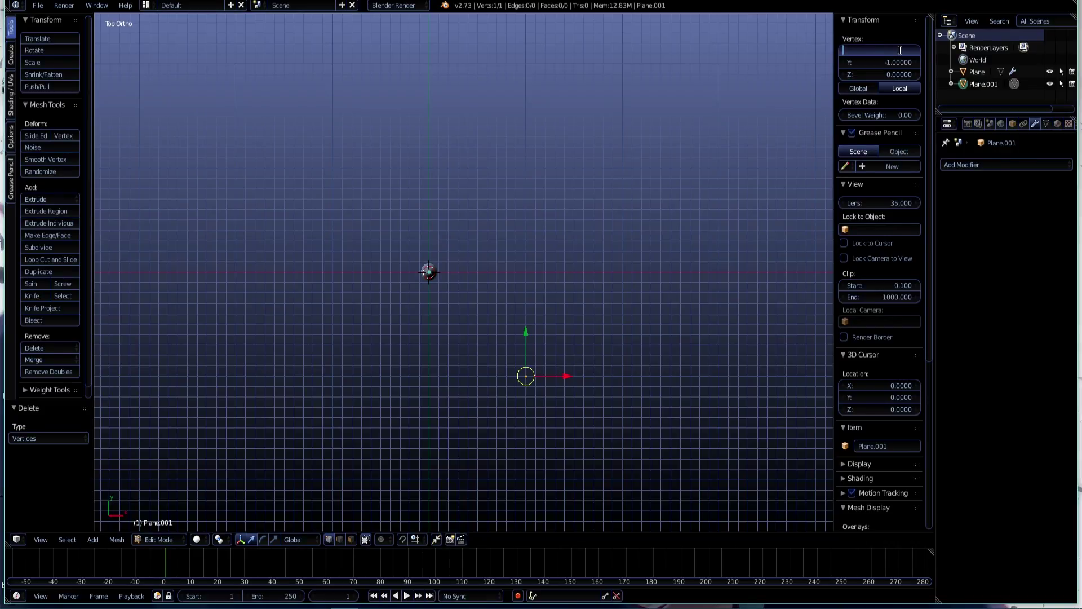
pyautogui.write('0')
pyautogui.press('Return')
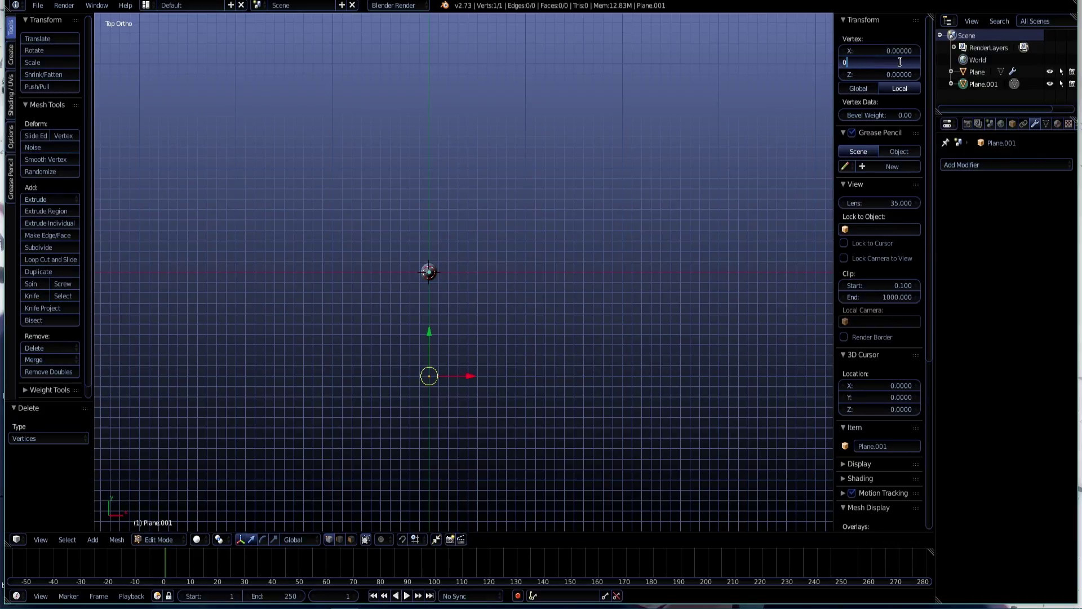
pyautogui.press('Return')
# - In Object Mode, move the bottle along X to about -0.239 and send it to the second layer
pyautogui.scroll(4, 553, 234)
pyautogui.keyDown('shift'); pyautogui.moveTo(429, 282); pyautogui.dragTo(526, 187, button='middle'); pyautogui.keyUp('shift')
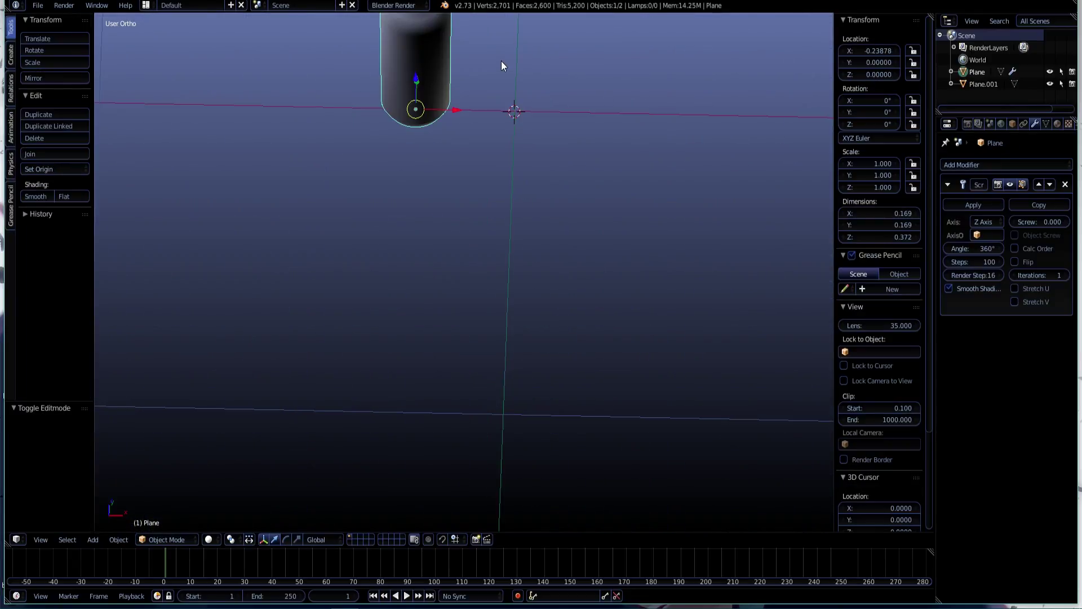
pyautogui.press('m')
pyautogui.click(600, 82)
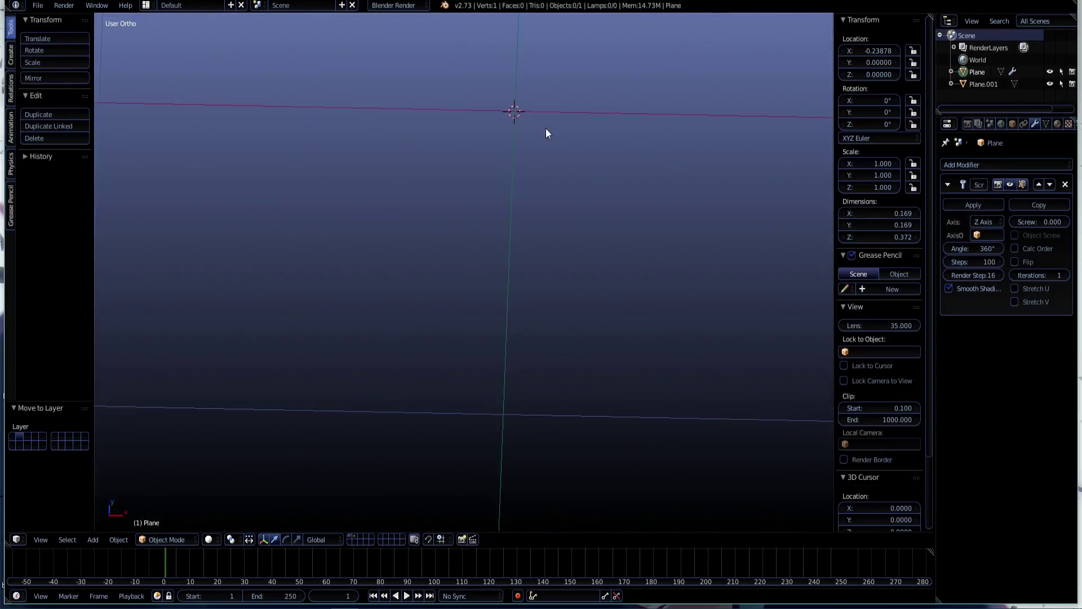
# - Select the single-vertex object at the origin and frame it closely in front view
pyautogui.rightClick(511, 110)
pyautogui.press('KP_1')
pyautogui.scroll(3, 587, 112)
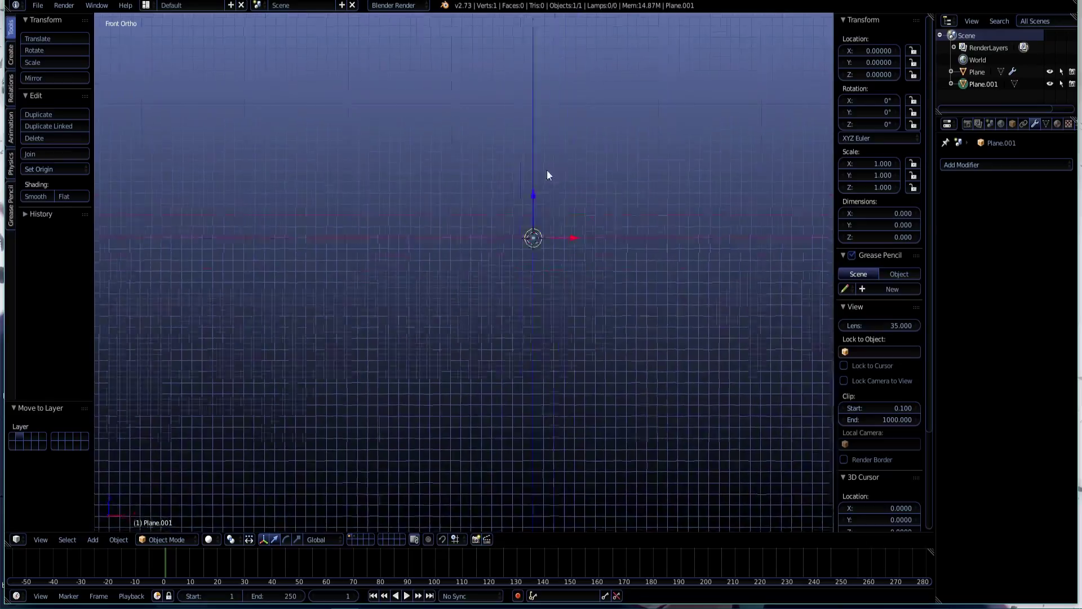
pyautogui.scroll(2, 652, 376)
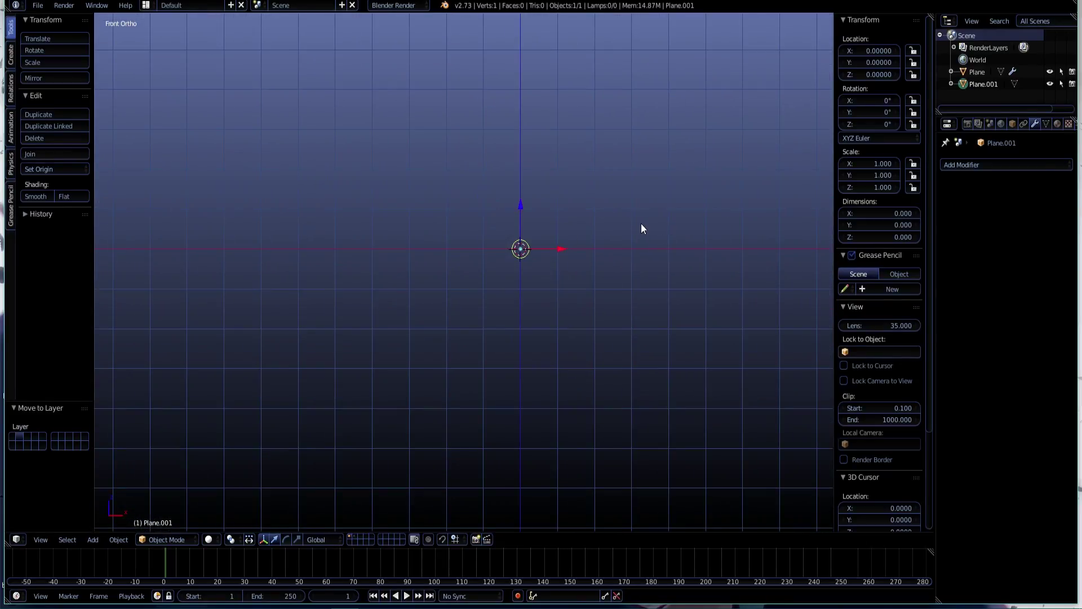
pyautogui.keyDown('shift'); pyautogui.moveTo(641, 224); pyautogui.dragTo(560, 219, button='middle'); pyautogui.keyUp('shift')
pyautogui.scroll(2, 560, 219)
pyautogui.keyDown('shift'); pyautogui.moveTo(468, 204); pyautogui.dragTo(492, 201, button='middle'); pyautogui.keyUp('shift')
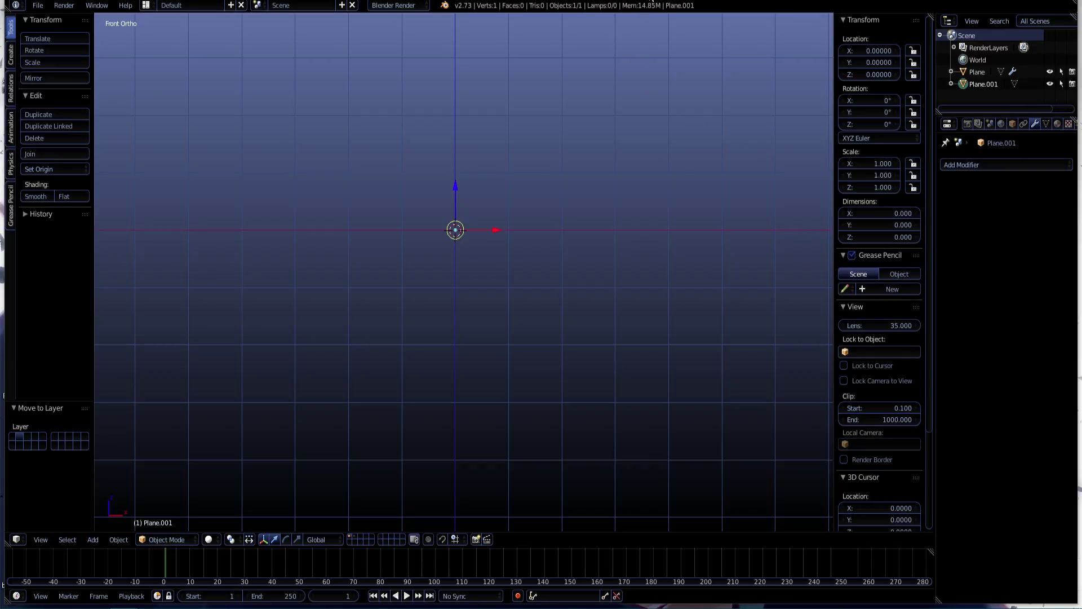
pyautogui.keyDown('shift'); pyautogui.moveTo(527, 231); pyautogui.dragTo(617, 255, button='middle'); pyautogui.keyUp('shift')
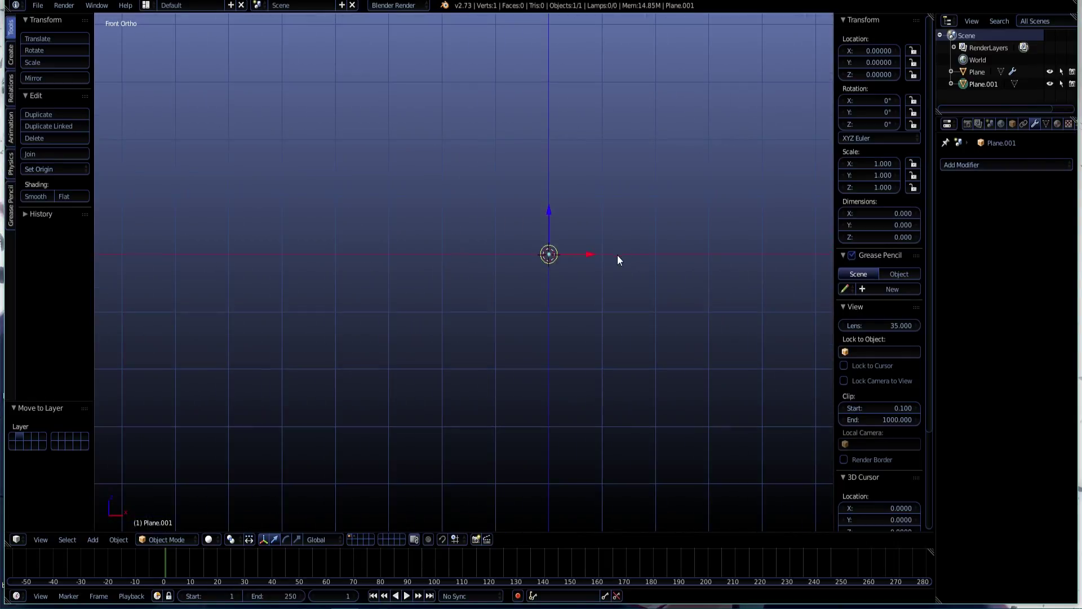
pyautogui.scroll(4, 608, 247)
pyautogui.keyDown('shift'); pyautogui.moveTo(629, 215); pyautogui.dragTo(573, 210, button='middle'); pyautogui.keyUp('shift')
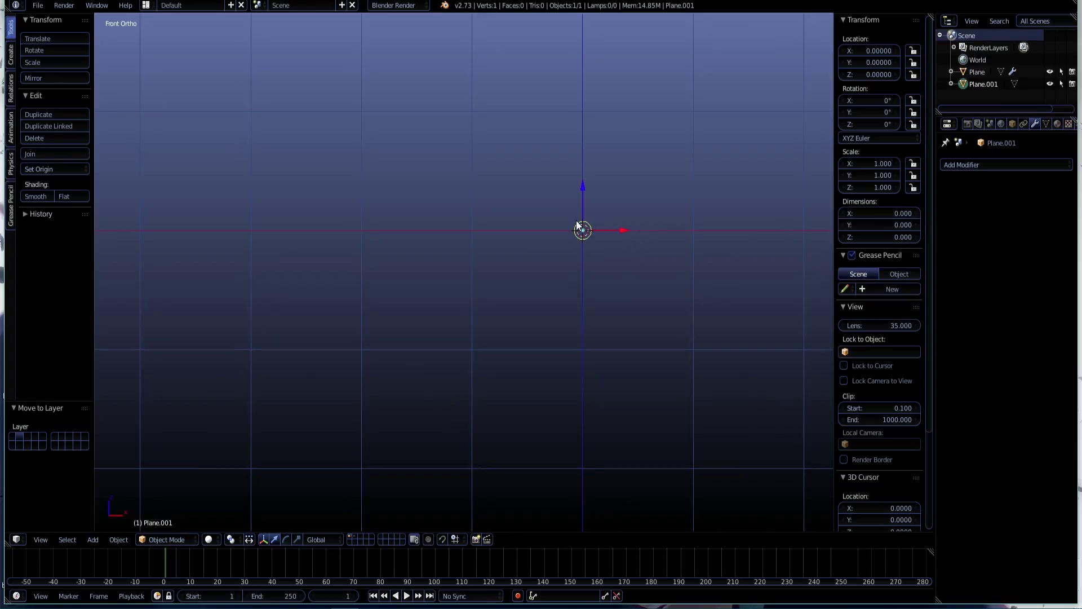
pyautogui.moveTo(615, 227)
pyautogui.mouseDown()
pyautogui.moveTo(625, 228)
pyautogui.moveTo(619, 234)
pyautogui.mouseUp()
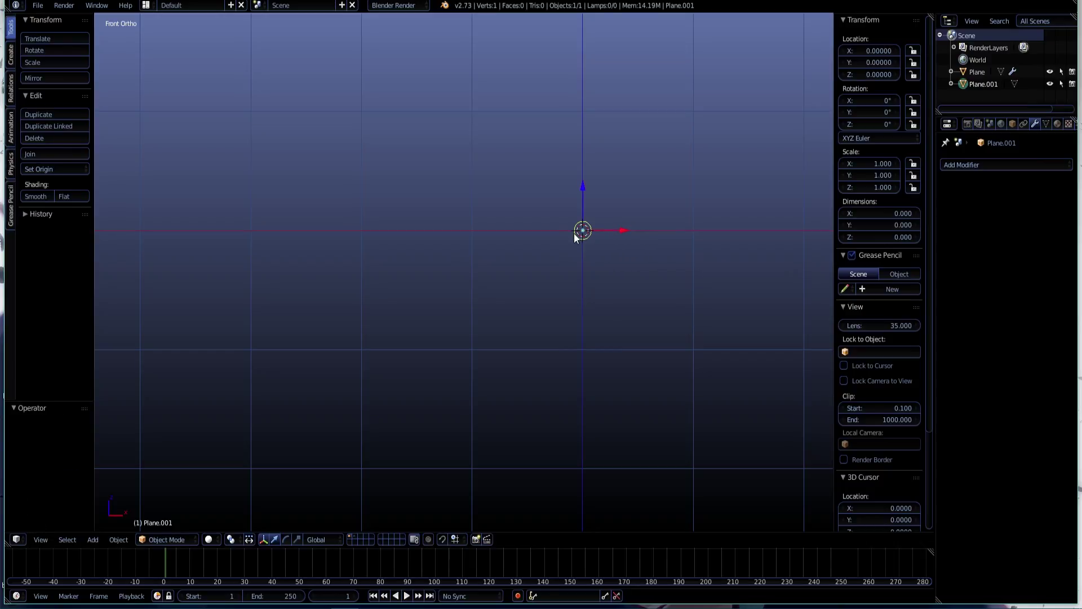
# - In Edit Mode, extrude the origin vertex about 0.012 in the negative X direction to form the flat base line
pyautogui.press('Tab')
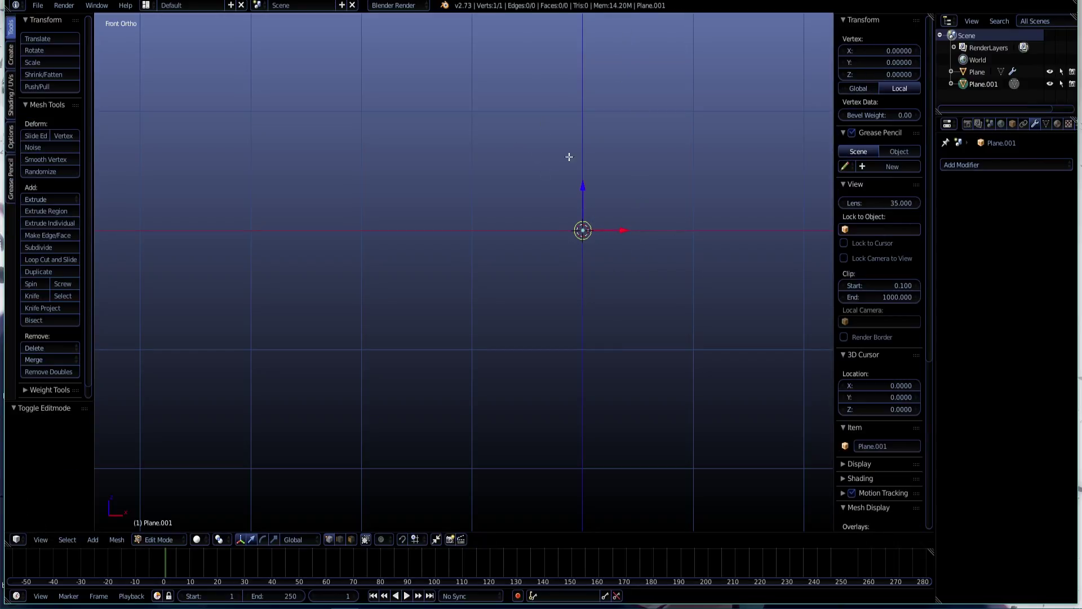
pyautogui.scroll(3, 614, 272)
pyautogui.keyDown('shift'); pyautogui.moveTo(690, 242); pyautogui.dragTo(565, 268, button='middle'); pyautogui.keyUp('shift')
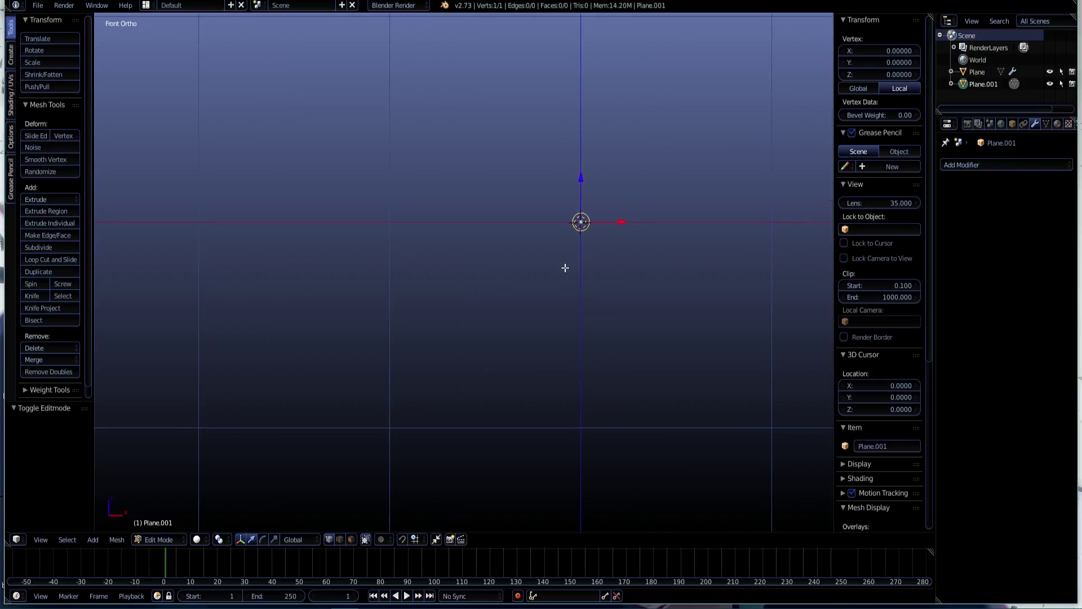
pyautogui.press('e')
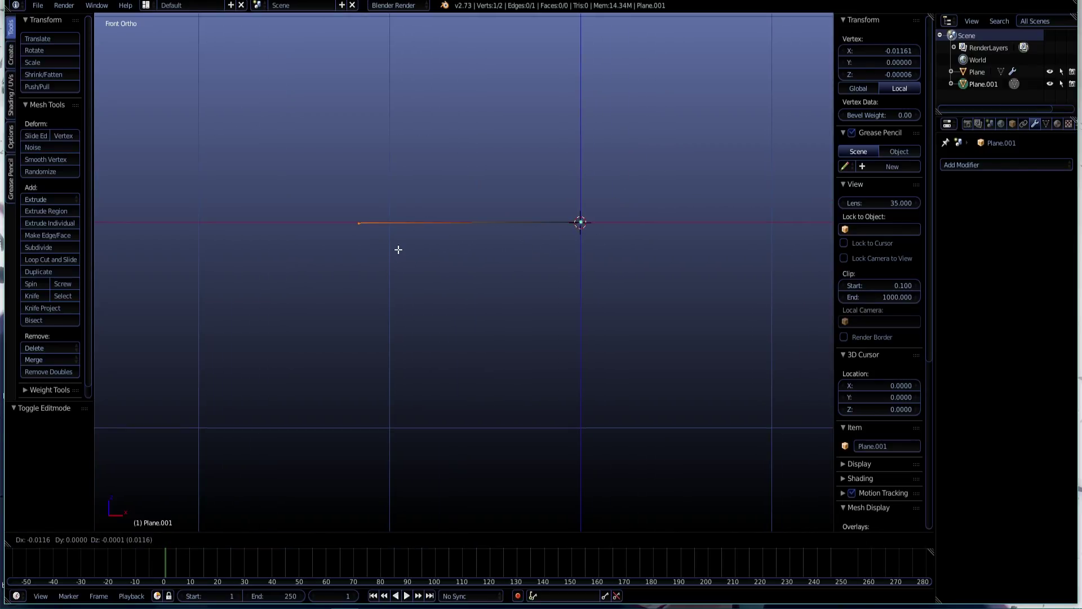
pyautogui.click(397, 247)
# - Extrude the profile's outer side as a two-segment rising slope, a flat outward rim and a tiny upturned rim end
pyautogui.press('e')
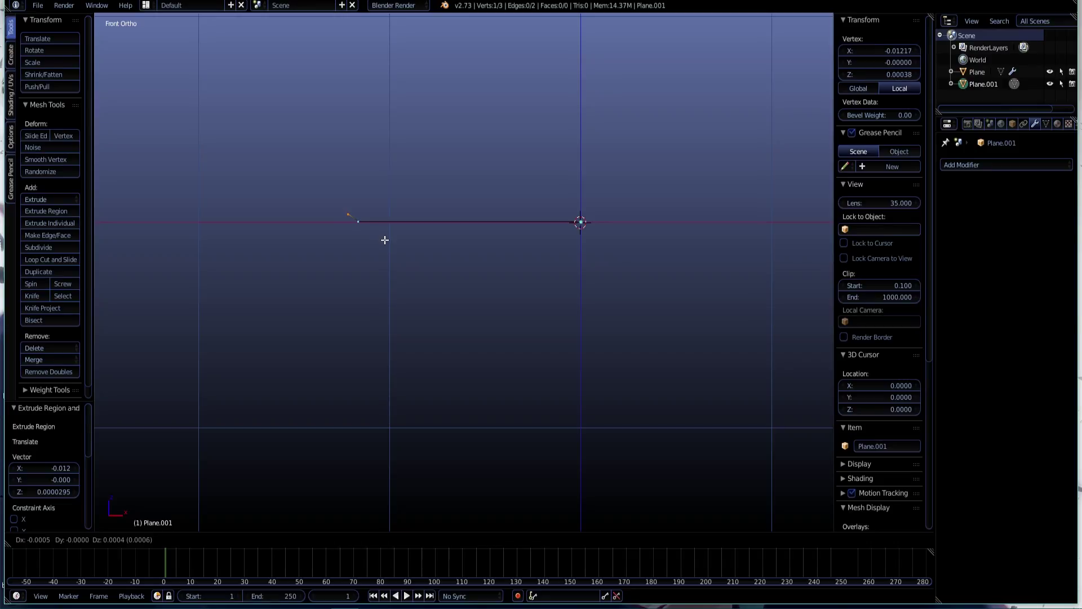
pyautogui.click(385, 239)
pyautogui.press('e')
pyautogui.click(378, 234)
pyautogui.press('e')
pyautogui.click(355, 235)
pyautogui.press('e')
pyautogui.click(356, 234)
# - Extrude around the rim end and back inward along the top of the rim, parallel to its lower line
pyautogui.keyDown('shift'); pyautogui.moveTo(395, 258); pyautogui.dragTo(377, 290, button='middle'); pyautogui.keyUp('shift')
pyautogui.scroll(8, 502, 271)
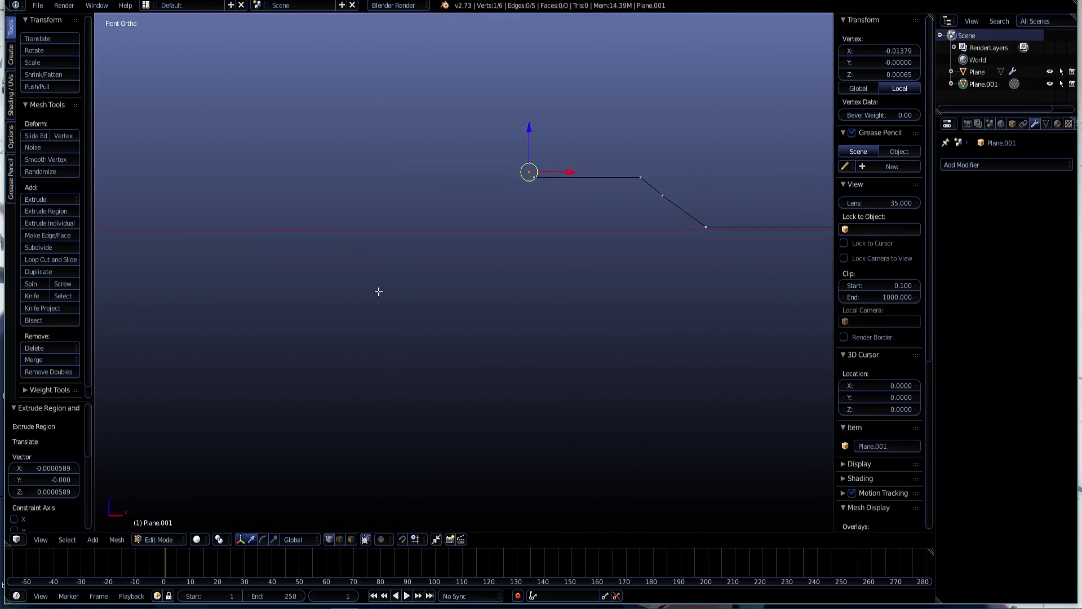
pyautogui.scroll(2, 513, 241)
pyautogui.keyDown('shift'); pyautogui.moveTo(589, 221); pyautogui.dragTo(443, 263, button='middle'); pyautogui.keyUp('shift')
pyautogui.press('e')
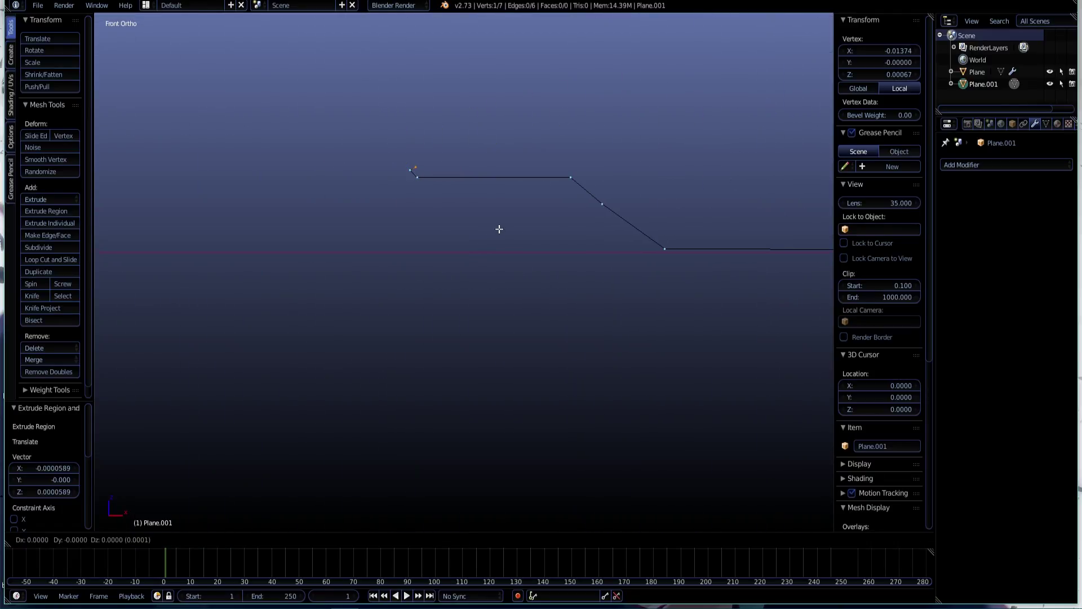
pyautogui.click(496, 225)
pyautogui.press('e')
pyautogui.click(652, 225)
# - Extrude three vertices down the inner slope, parallel to the outer slope, to just above the base line
pyautogui.press('e')
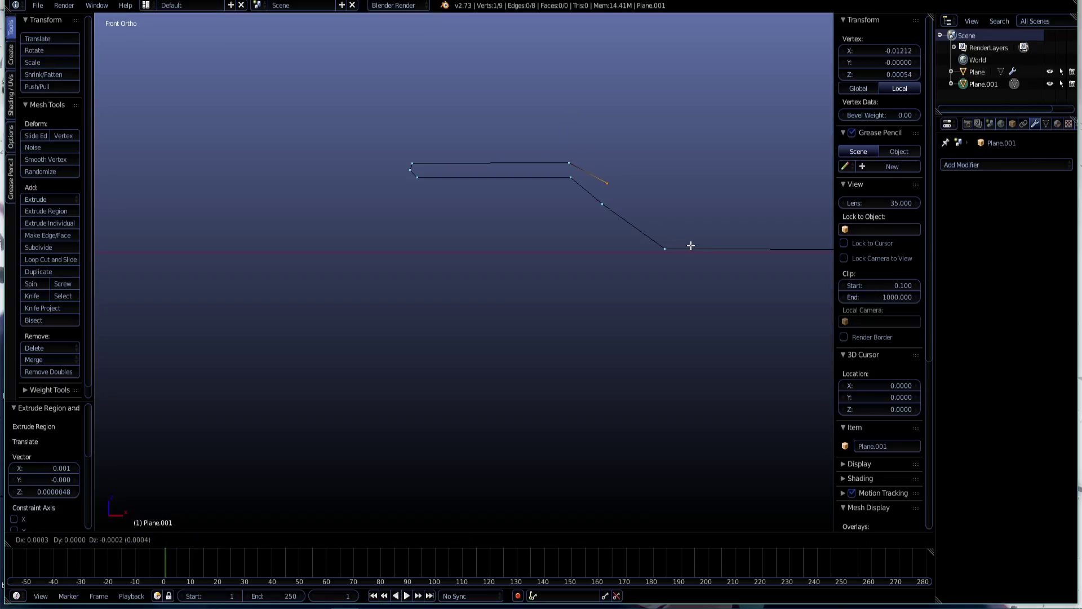
pyautogui.click(692, 248)
pyautogui.press('e')
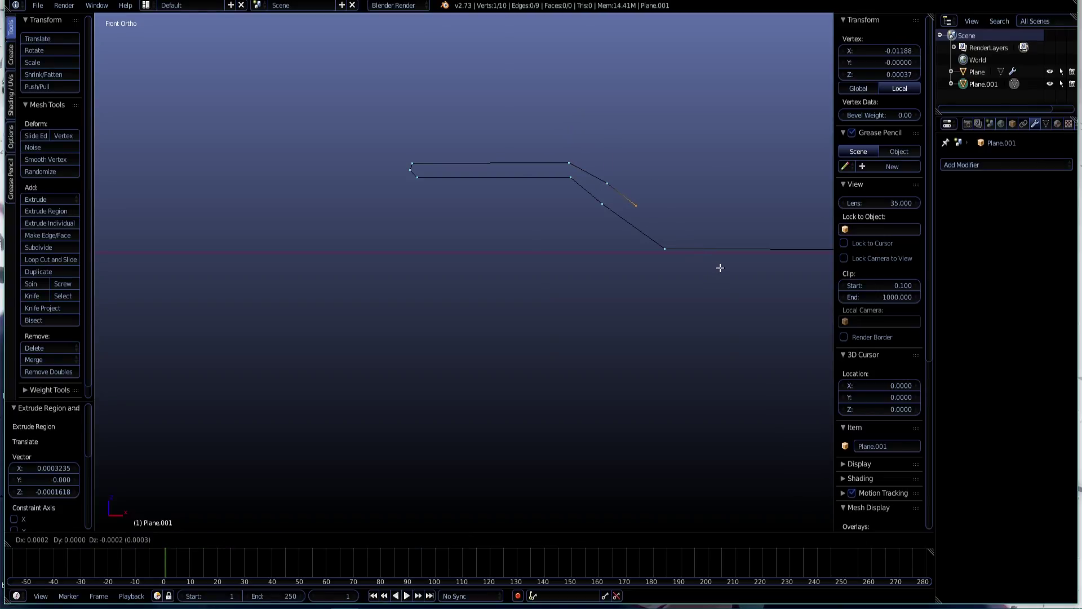
pyautogui.click(735, 278)
pyautogui.press('e')
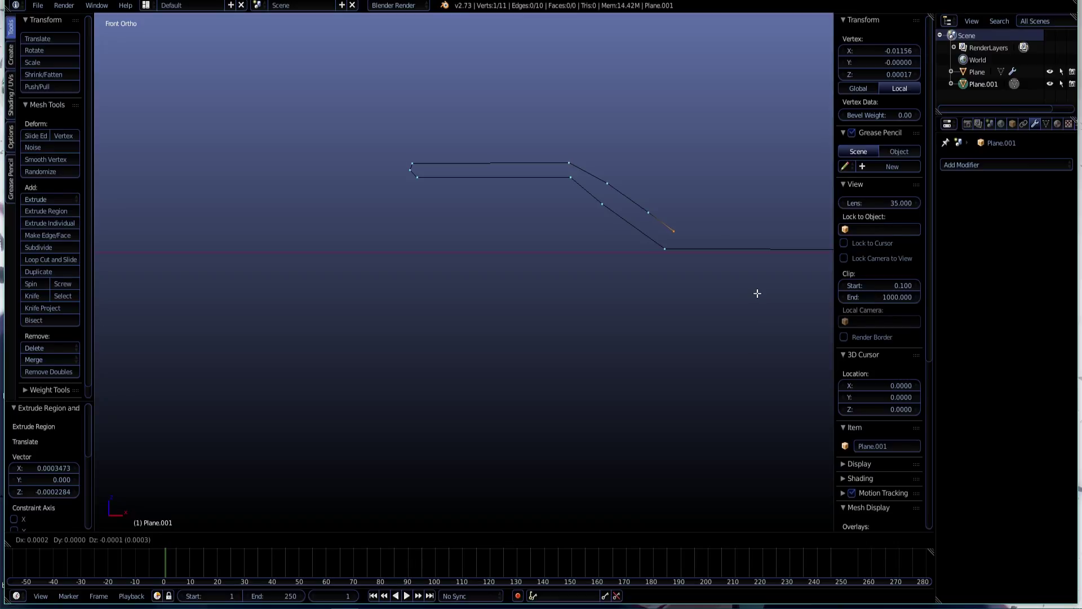
pyautogui.click(756, 293)
# - Extrude two segments inward along the inner base and set the last vertex's X to 0
pyautogui.press('e')
pyautogui.click(827, 295)
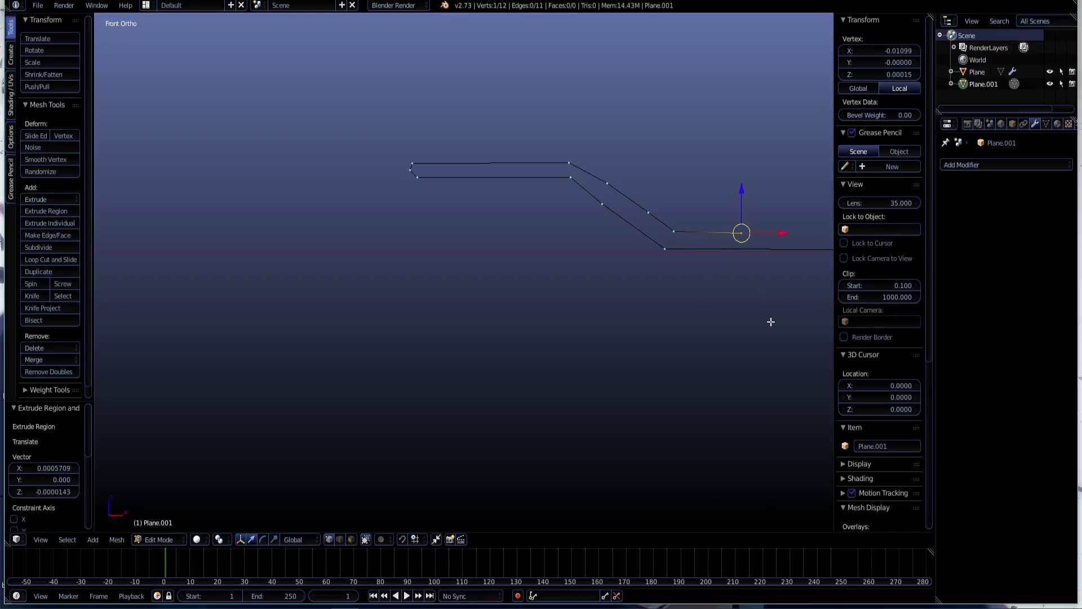
pyautogui.keyDown('shift'); pyautogui.moveTo(771, 322); pyautogui.dragTo(453, 258, button='middle'); pyautogui.keyUp('shift')
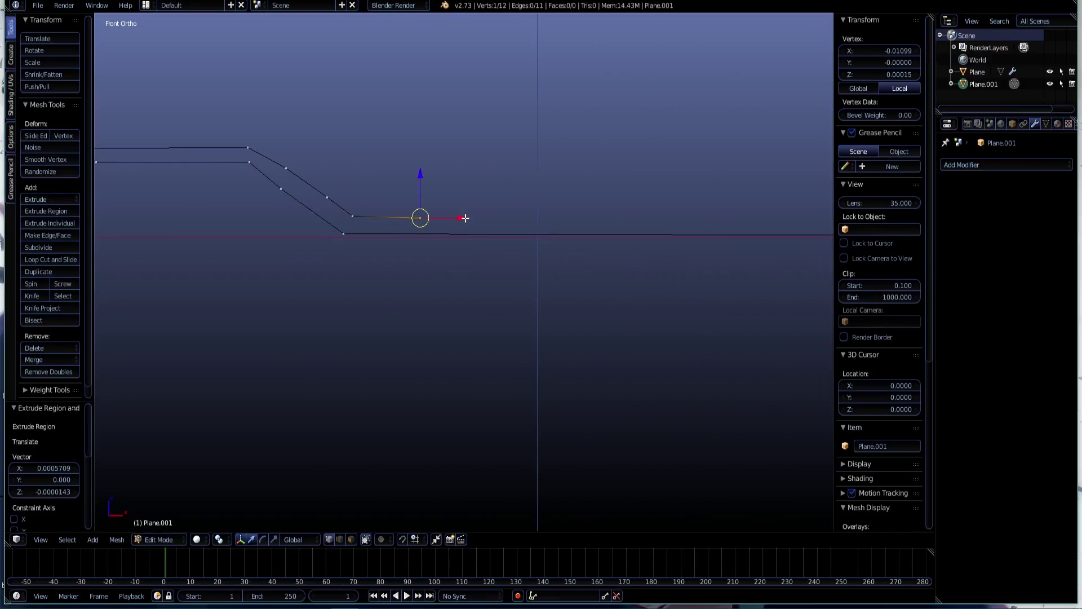
pyautogui.press('e')
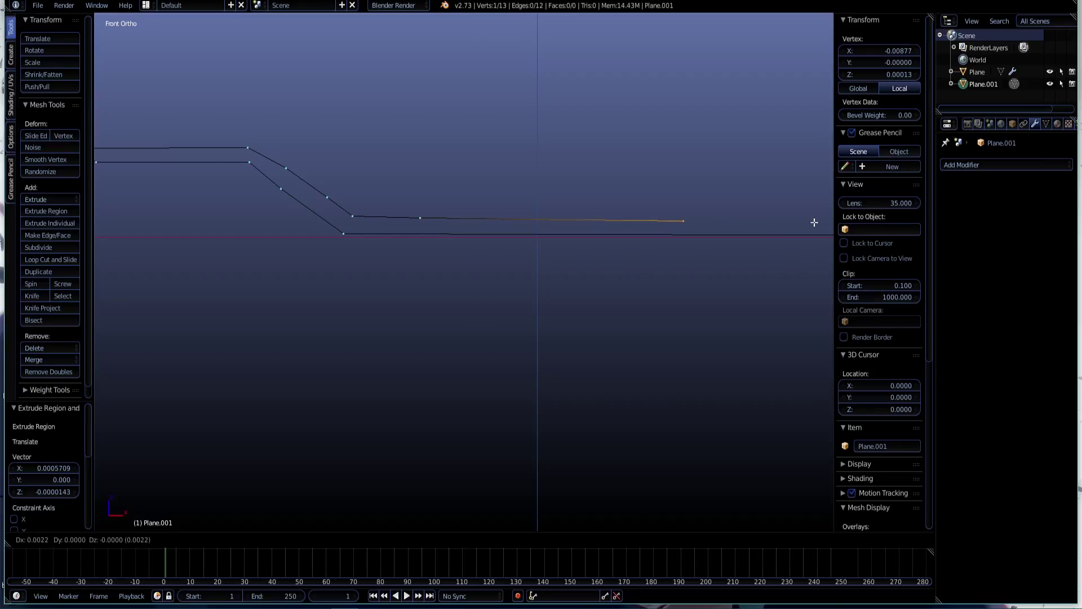
pyautogui.click(829, 219)
pyautogui.keyDown('shift'); pyautogui.moveTo(711, 301); pyautogui.dragTo(475, 230, button='middle'); pyautogui.keyUp('shift')
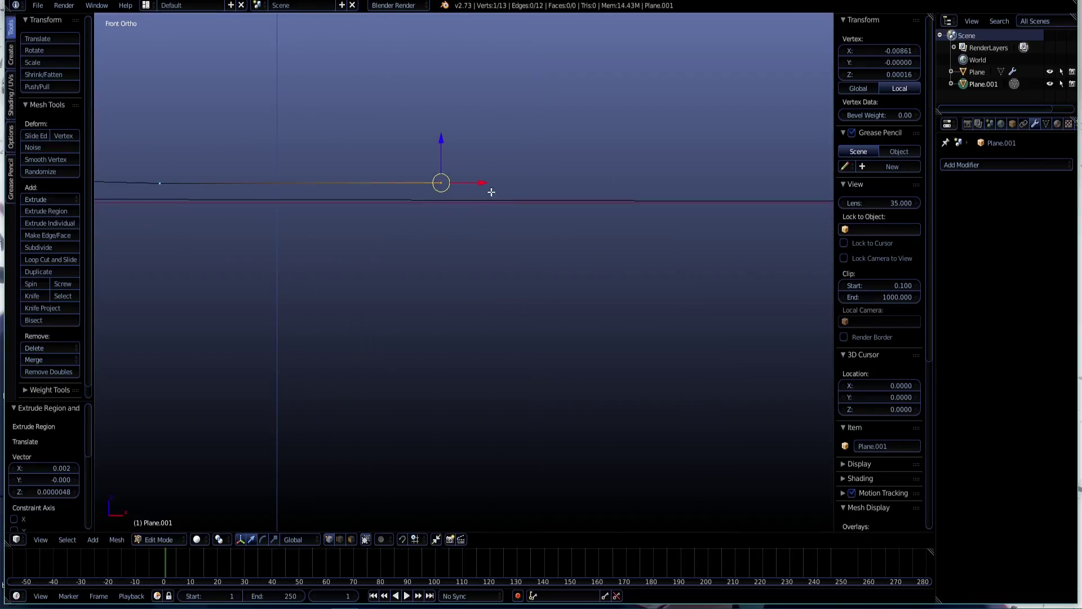
pyautogui.scroll(-6, 495, 191)
pyautogui.click(903, 50)
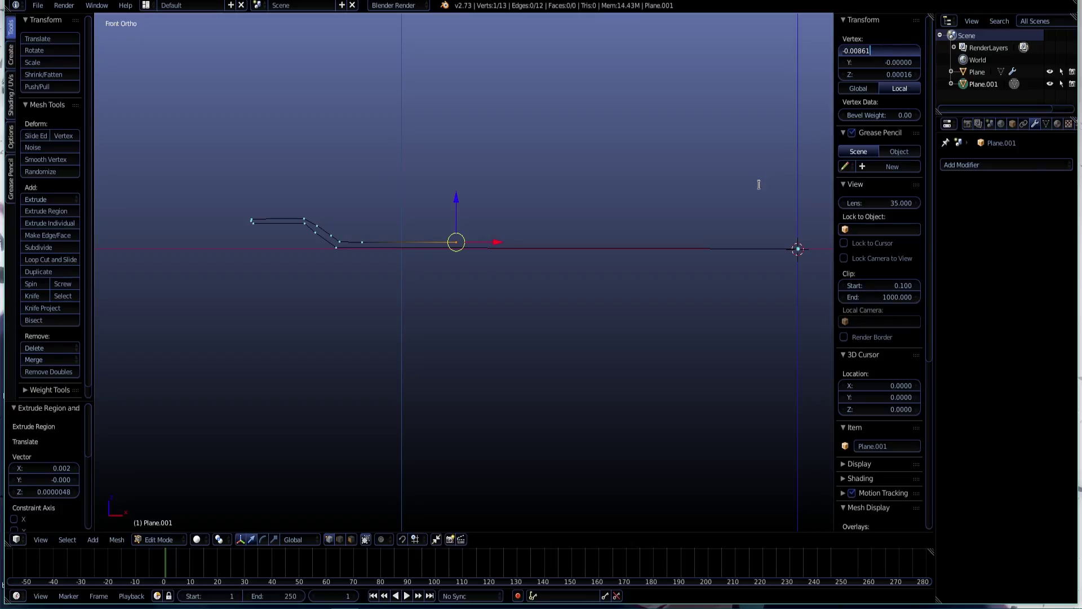
pyautogui.write('0')
pyautogui.press('Return')
# - Box-select all slope and rim vertices and move them along X toward the axis to narrow the profile
pyautogui.keyDown('shift'); pyautogui.moveTo(671, 290); pyautogui.dragTo(579, 296, button='middle'); pyautogui.keyUp('shift')
pyautogui.rightClick(266, 248)
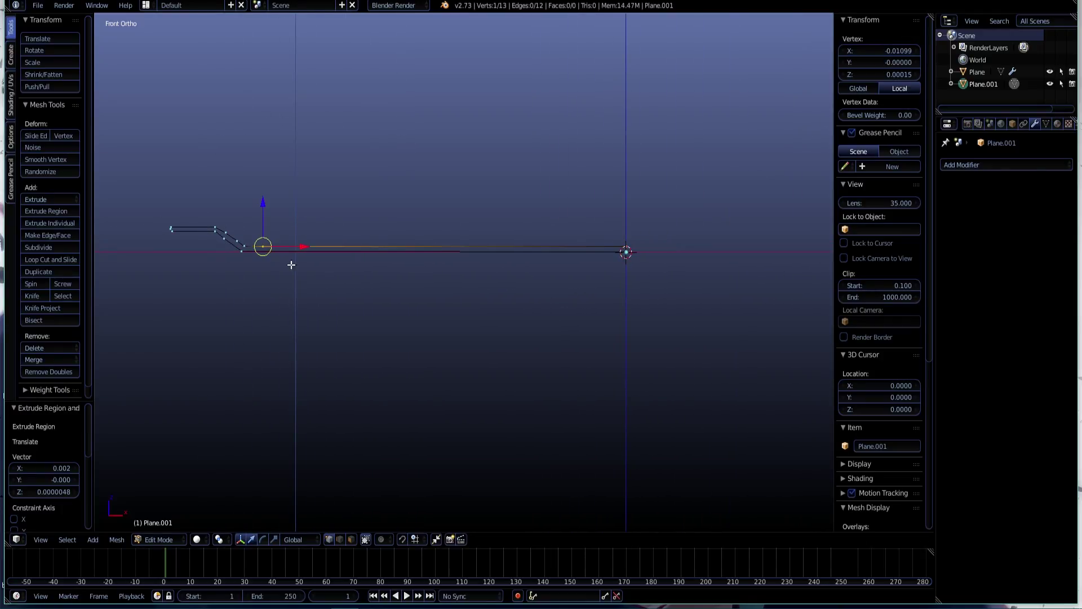
pyautogui.press('b')
pyautogui.moveTo(155, 176); pyautogui.dragTo(366, 310)
pyautogui.moveTo(261, 239); pyautogui.dragTo(470, 234)
pyautogui.press('a')
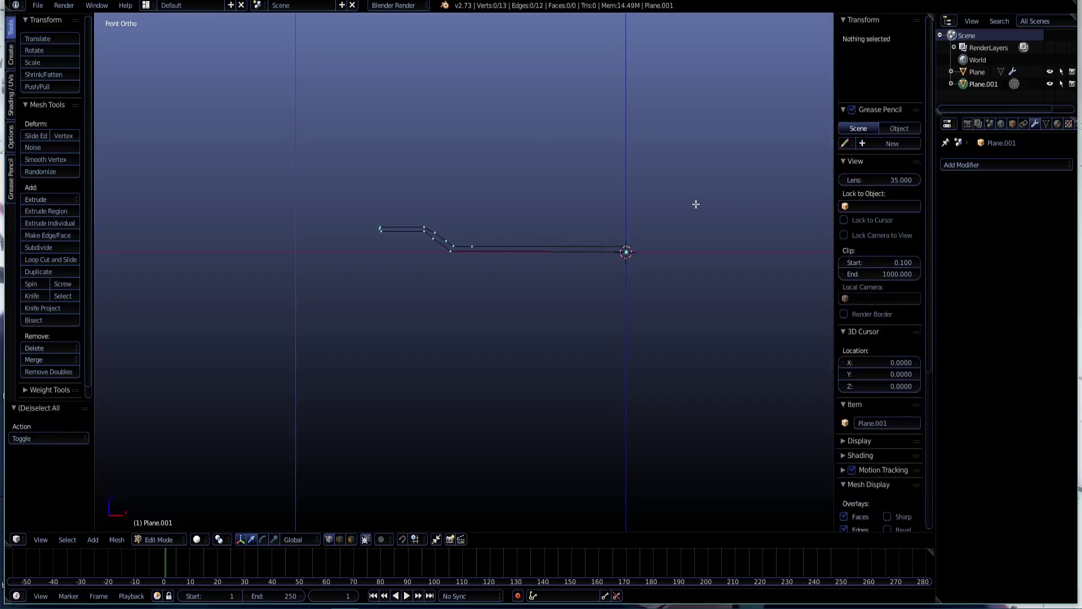
# - Select the whole profile and add a Screw modifier to revolve it
pyautogui.press('a')
pyautogui.scroll(3, 638, 278)
pyautogui.keyDown('shift'); pyautogui.moveTo(810, 213); pyautogui.dragTo(670, 220, button='middle'); pyautogui.keyUp('shift')
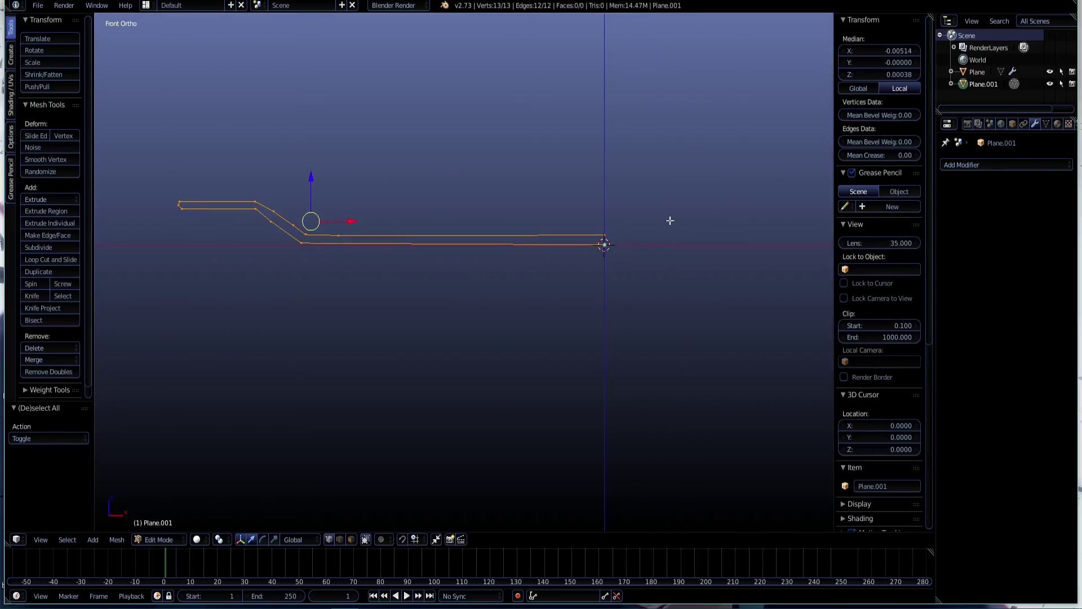
pyautogui.click(1009, 165)
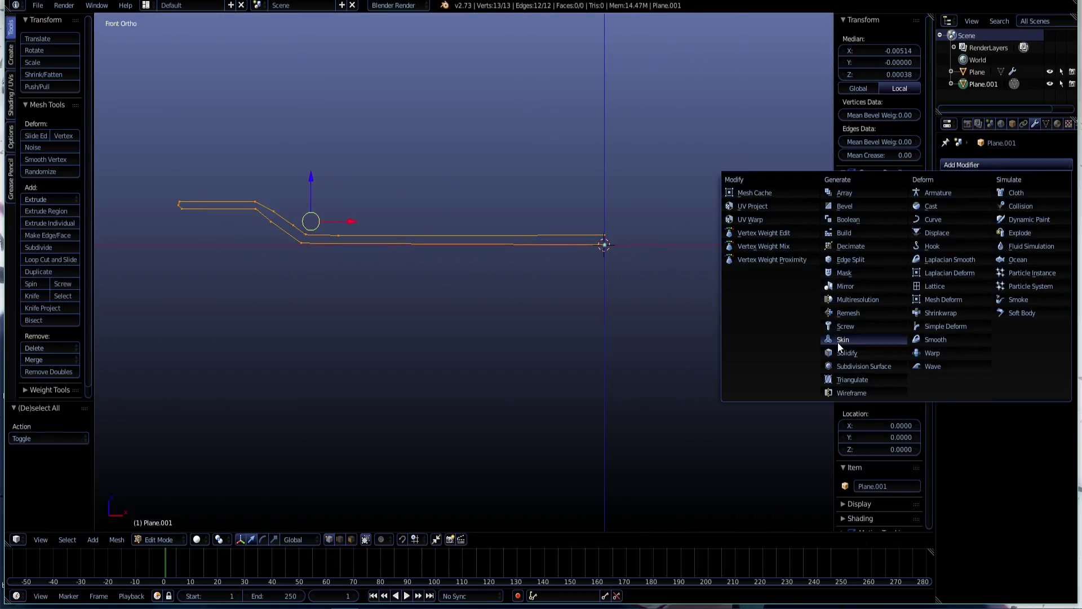
pyautogui.click(845, 327)
pyautogui.scroll(-3, 618, 230)
pyautogui.moveTo(619, 230); pyautogui.dragTo(606, 290, button='middle')
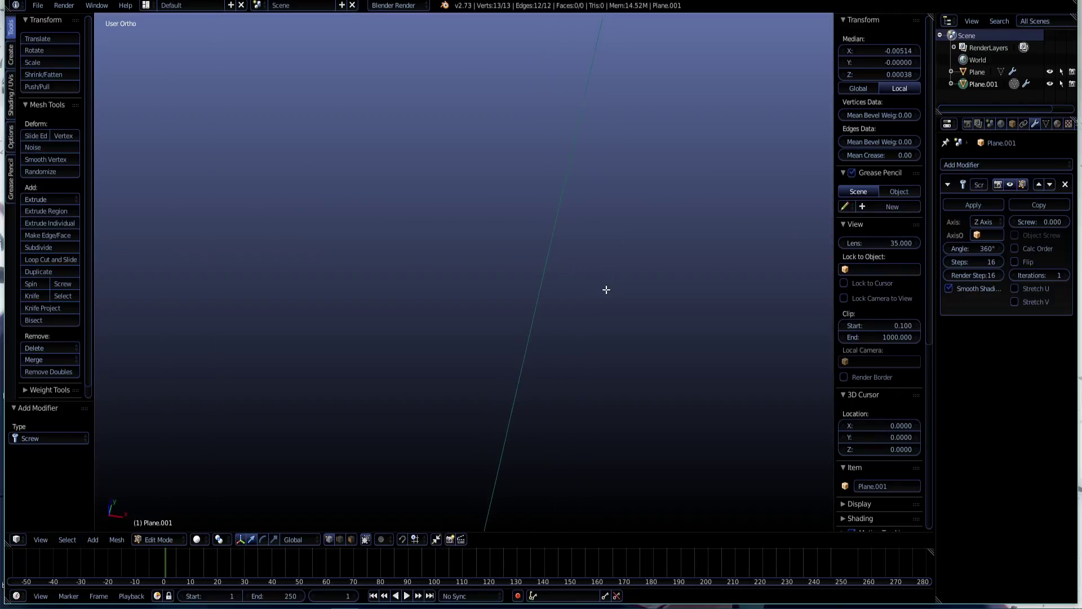
pyautogui.scroll(-9, 641, 208)
pyautogui.press('KP_1')
pyautogui.press('KP_7')
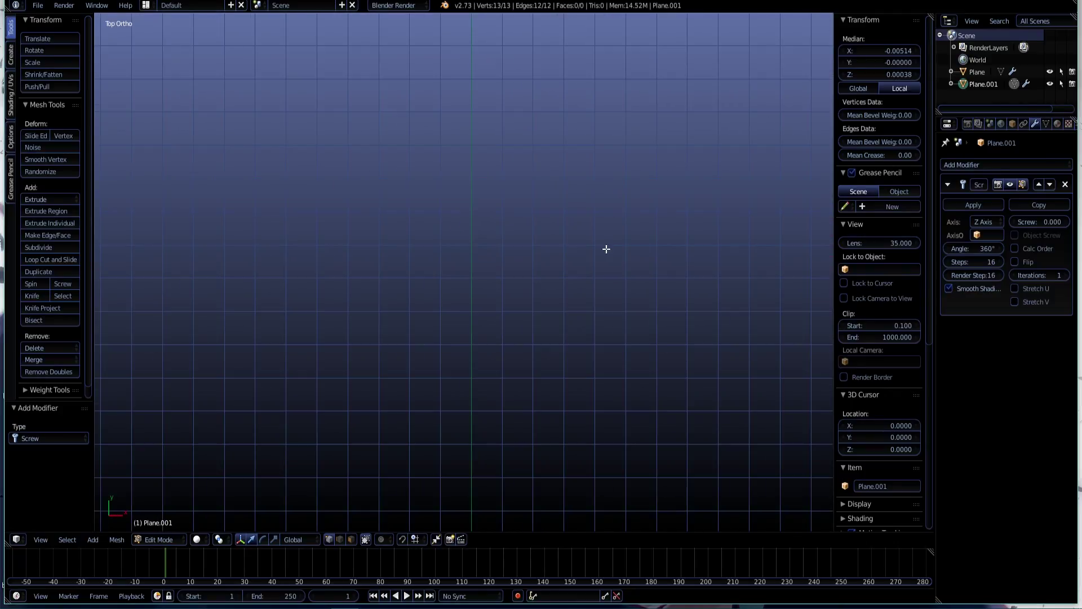
# - Bring the revolved dish into view and examine its rim and interior from above and at an angle
pyautogui.scroll(-2, 599, 226)
pyautogui.keyDown('shift'); pyautogui.moveTo(560, 148); pyautogui.dragTo(563, 321, button='middle'); pyautogui.keyUp('shift')
pyautogui.scroll(7, 563, 322)
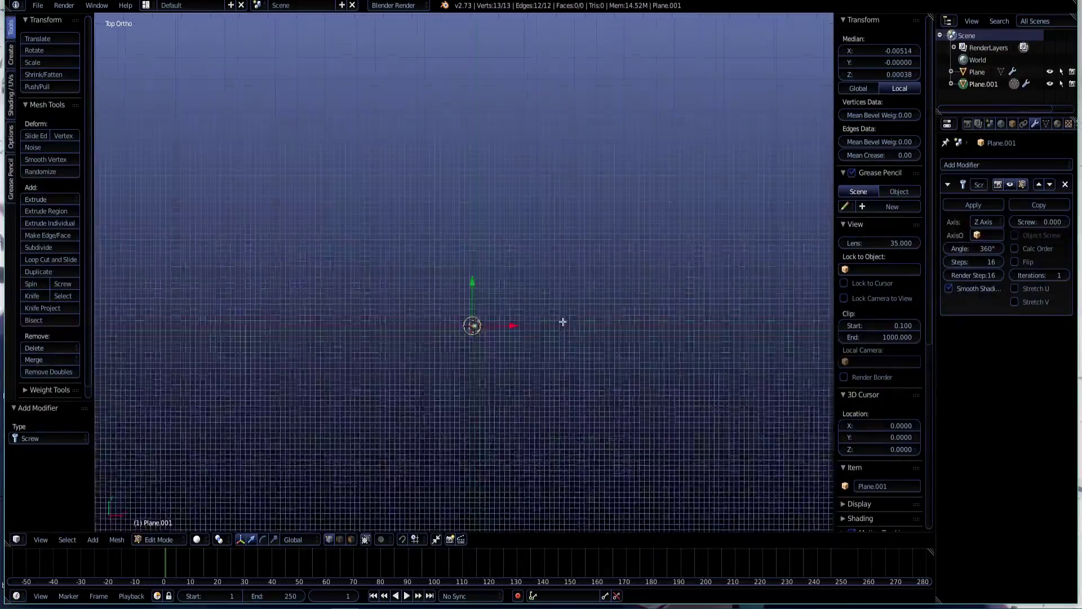
pyautogui.keyDown('shift'); pyautogui.moveTo(544, 374); pyautogui.dragTo(541, 253, button='middle'); pyautogui.keyUp('shift')
pyautogui.scroll(4, 541, 253)
pyautogui.scroll(5, 542, 258)
pyautogui.keyDown('shift'); pyautogui.moveTo(578, 305); pyautogui.dragTo(415, 279, button='middle'); pyautogui.keyUp('shift')
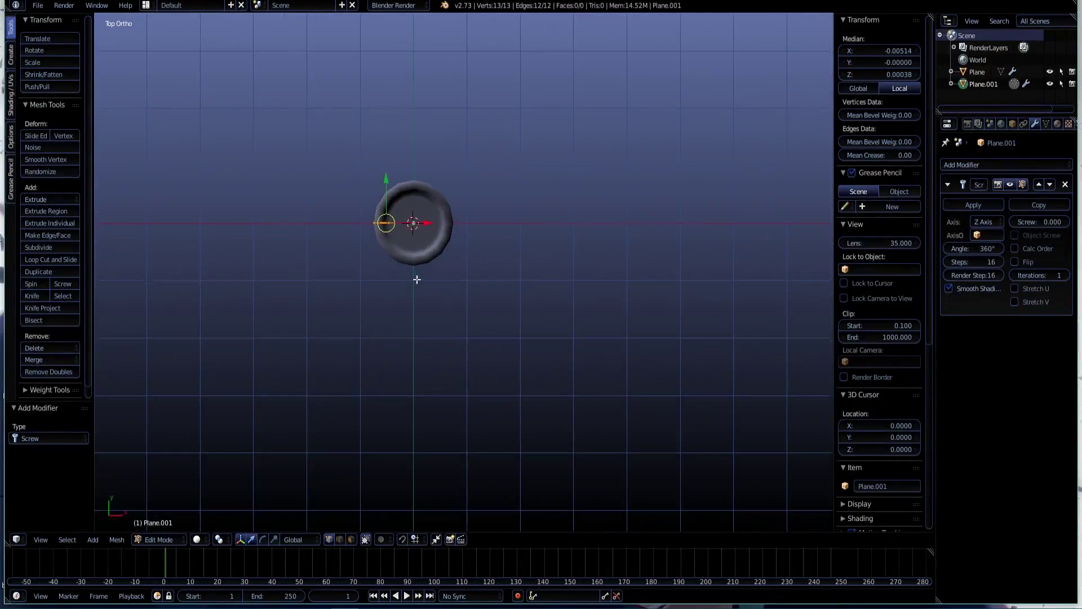
pyautogui.scroll(5, 417, 276)
pyautogui.keyDown('shift'); pyautogui.moveTo(461, 235); pyautogui.dragTo(492, 186, button='middle'); pyautogui.keyUp('shift')
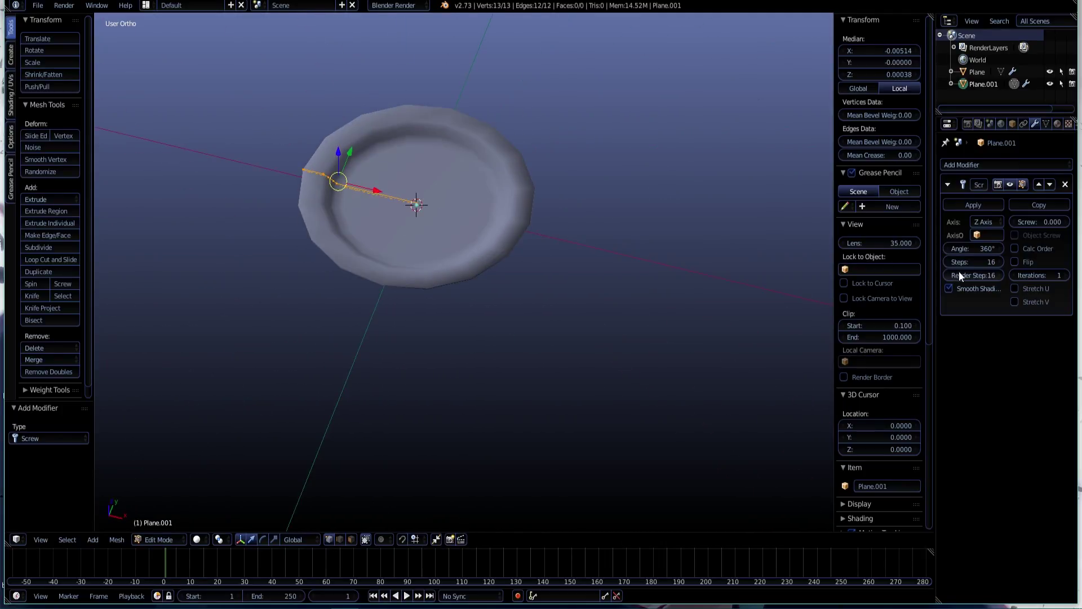
# - Set the Screw modifier's Steps to 100 to smooth the dish's outline, and inspect the result from several angles
pyautogui.click(980, 262)
pyautogui.write('10')
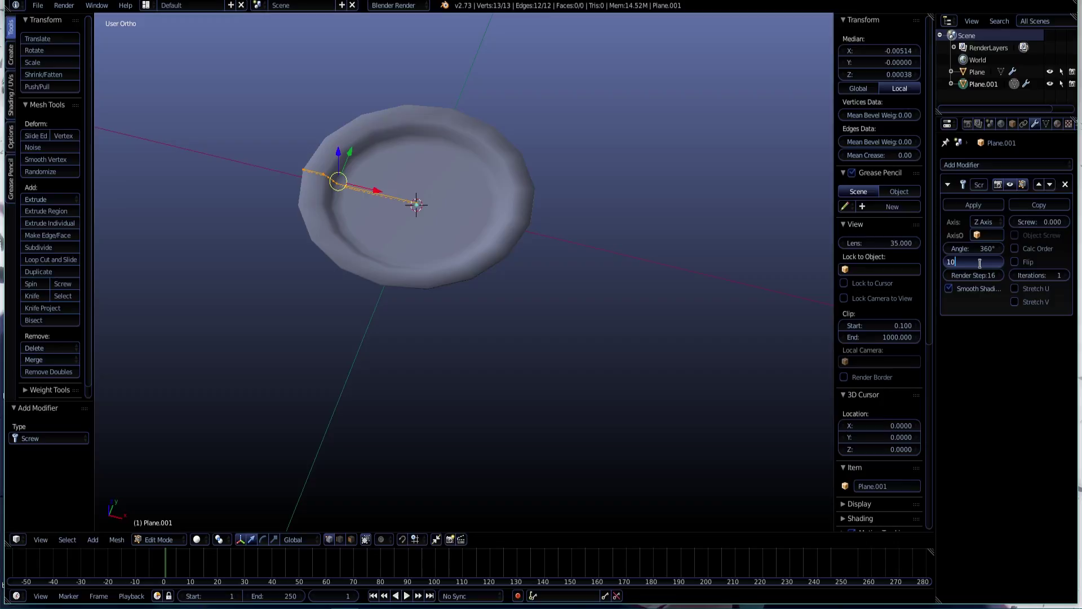
pyautogui.write('0')
pyautogui.press('Return')
pyautogui.moveTo(590, 248); pyautogui.dragTo(589, 280, button='middle')
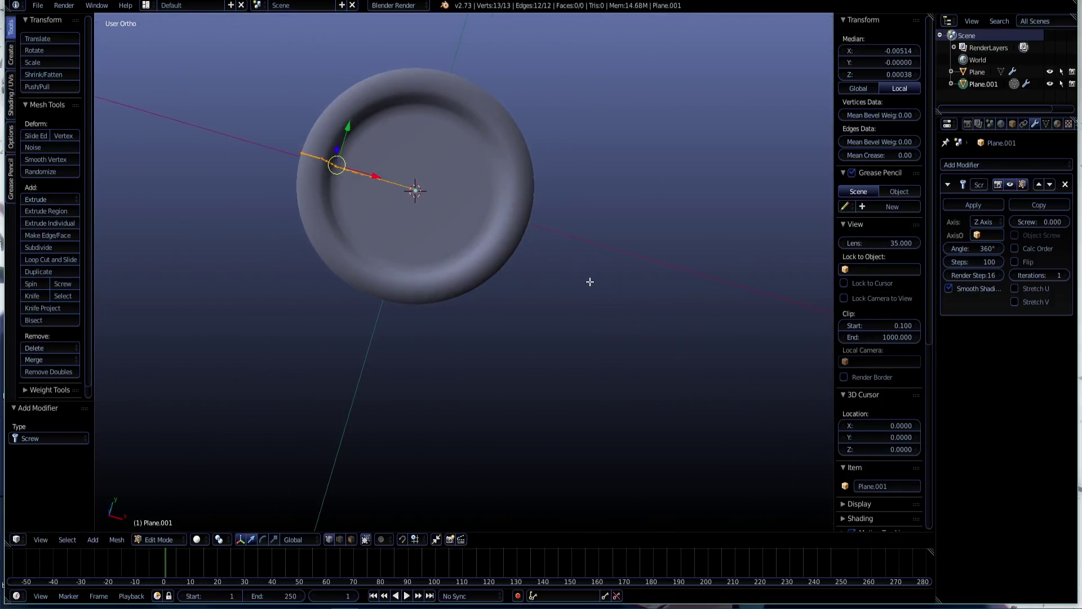
pyautogui.scroll(4, 541, 269)
pyautogui.keyDown('shift'); pyautogui.moveTo(407, 200); pyautogui.dragTo(658, 328, button='middle'); pyautogui.keyUp('shift')
pyautogui.scroll(-5, 659, 328)
pyautogui.moveTo(614, 293); pyautogui.dragTo(467, 341, button='middle')
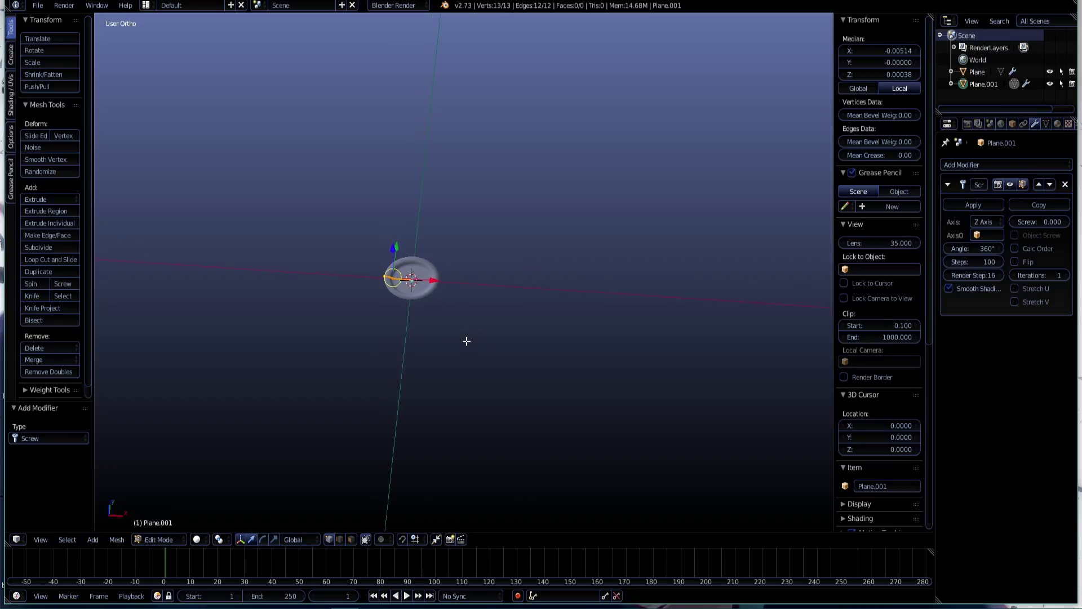